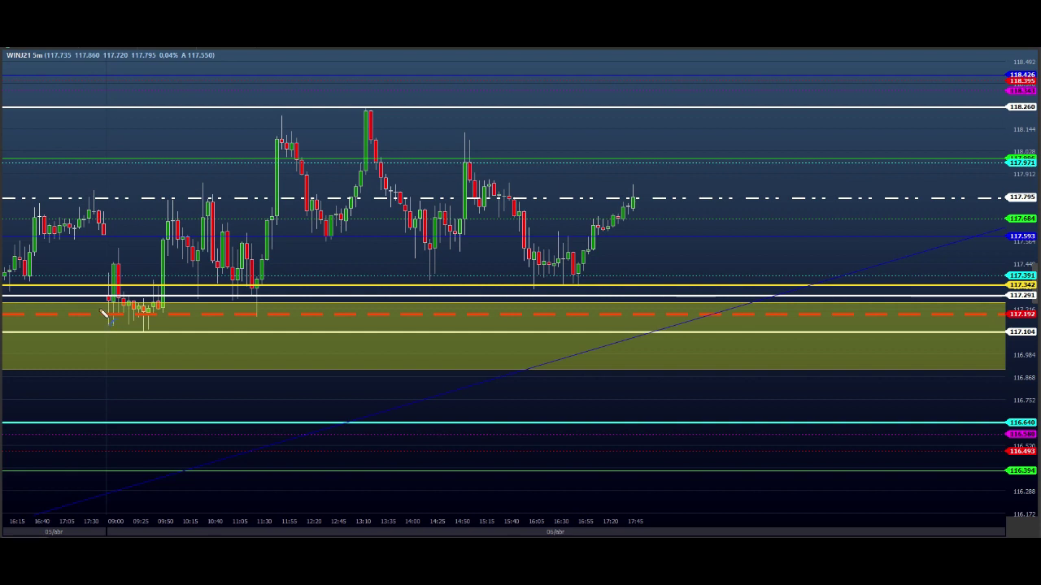
Draw three short green horizontal lines across the 09:00–09:50 candles: along the zone's upper edge, along 117.192 and just below 117.104.
left_click_drag(97, 301, 172, 300)
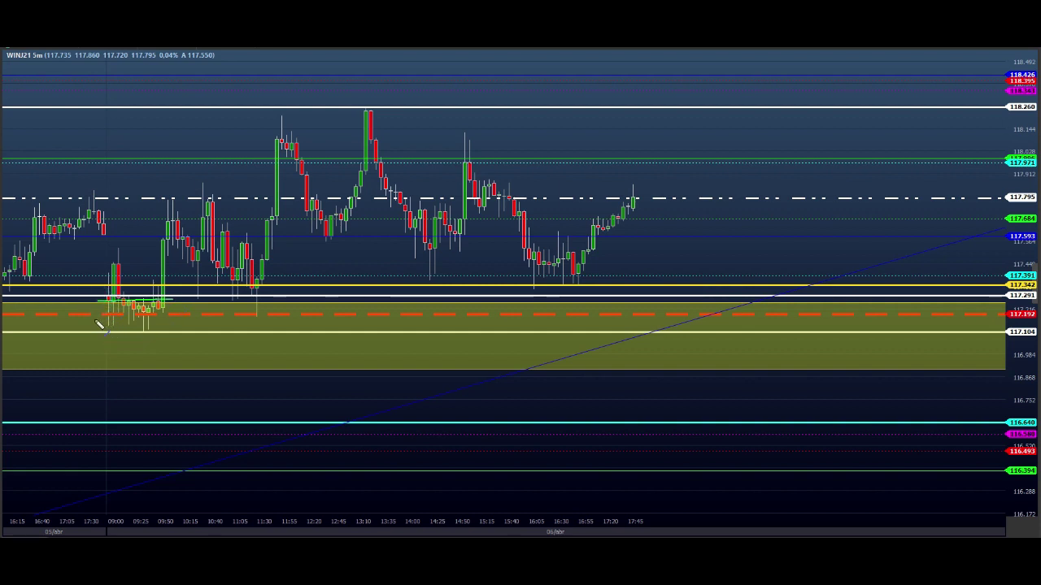
left_click_drag(94, 339, 173, 339)
left_click_drag(93, 315, 173, 315)
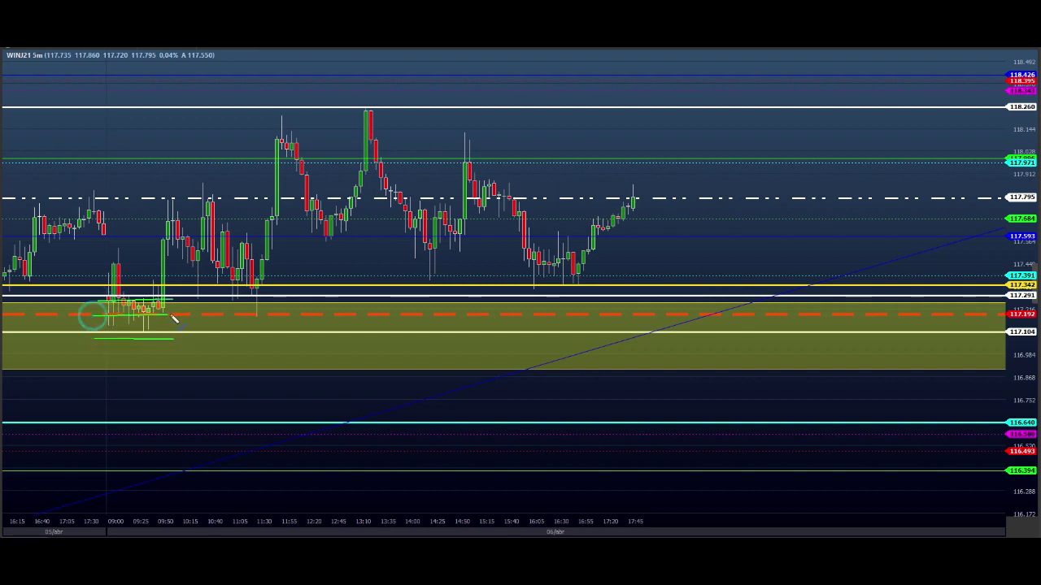
Trace the two morning rallies up from the opening range in green and mark the high near 11:50 with a horizontal line.
mouse_move(108, 317)
left_mouse_down()
mouse_move(119, 255)
mouse_move(129, 255)
left_mouse_up()
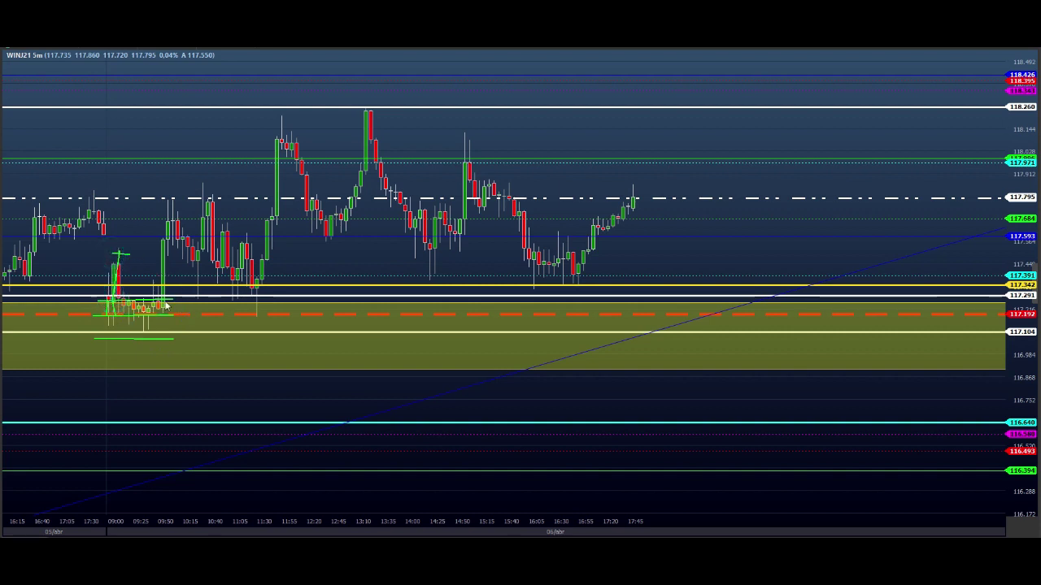
mouse_move(149, 297)
left_mouse_down()
mouse_move(167, 298)
mouse_move(160, 238)
mouse_move(175, 237)
mouse_move(157, 243)
mouse_move(168, 242)
left_mouse_up()
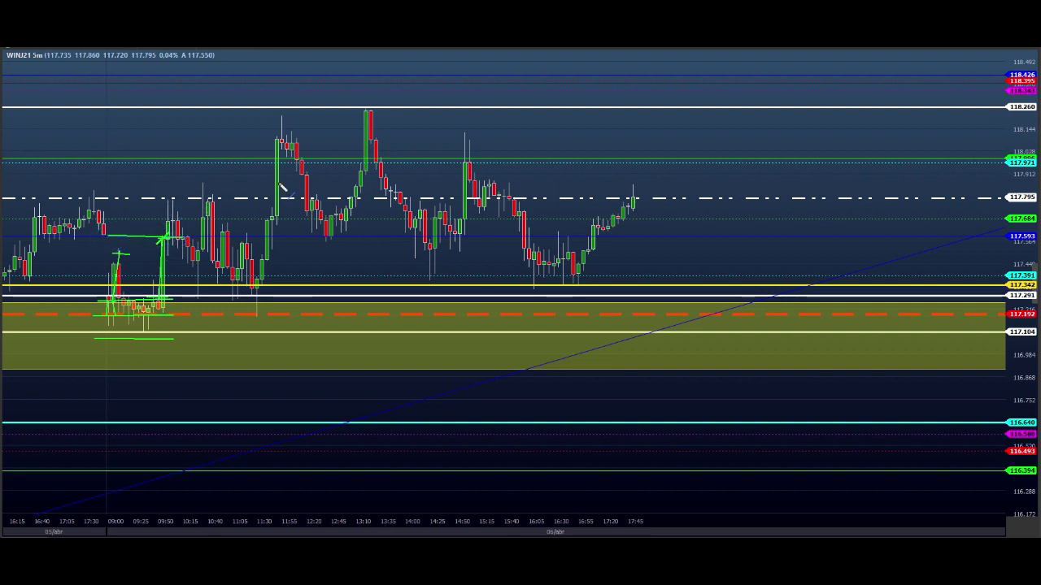
mouse_move(248, 121)
left_mouse_down()
mouse_move(322, 123)
mouse_move(271, 122)
left_mouse_up()
left_click_drag(268, 120, 280, 122)
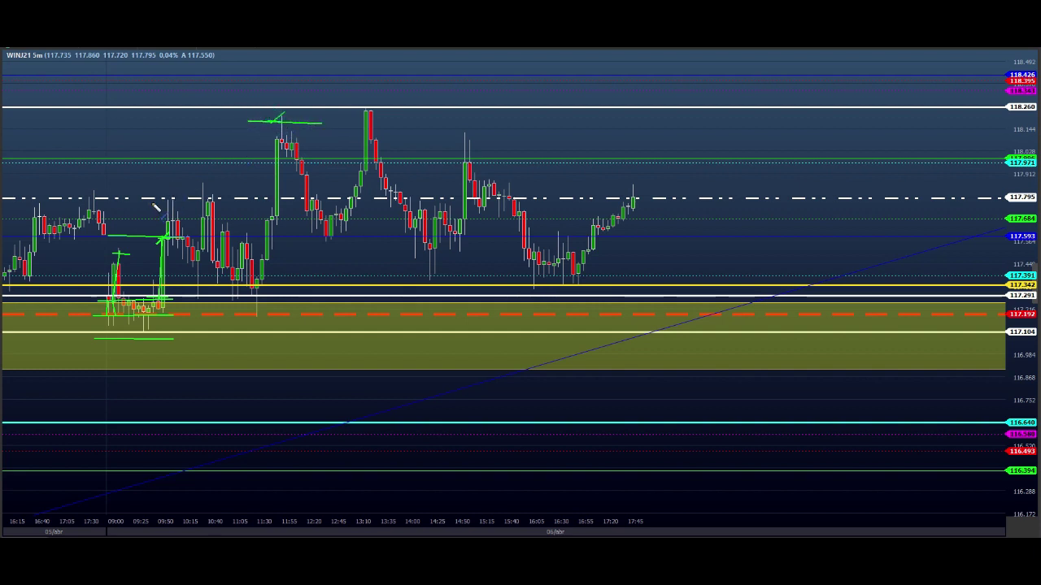
Underline the 117.795 and 117.342 levels across the morning in green and mark the reaction points near 117.971 and 117.593.
left_click_drag(150, 202, 180, 200)
mouse_move(16, 287)
left_mouse_down()
mouse_move(296, 285)
mouse_move(273, 275)
left_mouse_up()
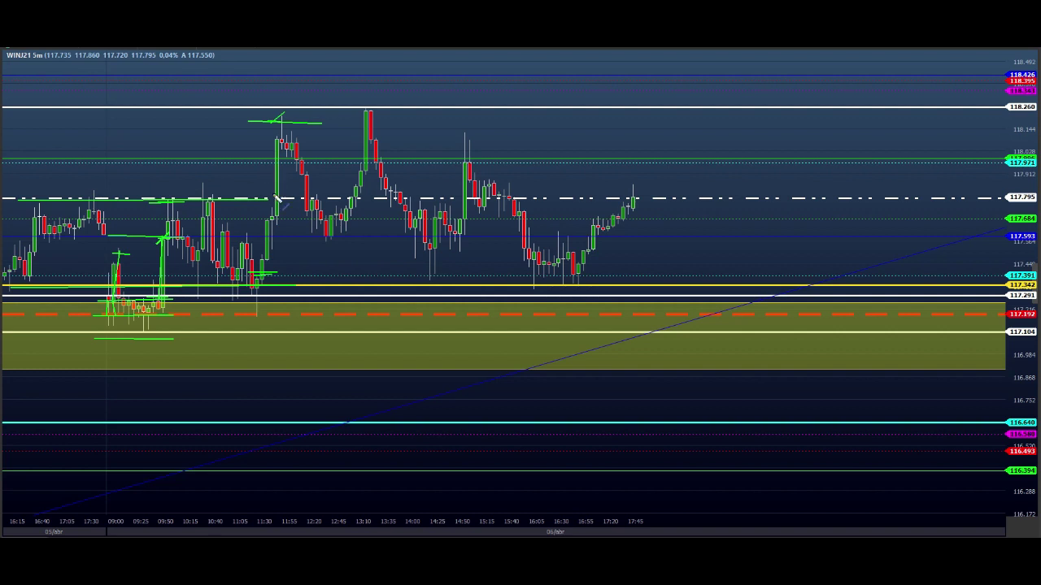
left_click_drag(263, 165, 286, 168)
mouse_move(270, 126)
left_mouse_down()
mouse_move(300, 125)
mouse_move(250, 176)
mouse_move(269, 174)
mouse_move(254, 167)
left_mouse_up()
mouse_move(166, 236)
left_mouse_down()
mouse_move(121, 248)
mouse_move(161, 248)
left_mouse_up()
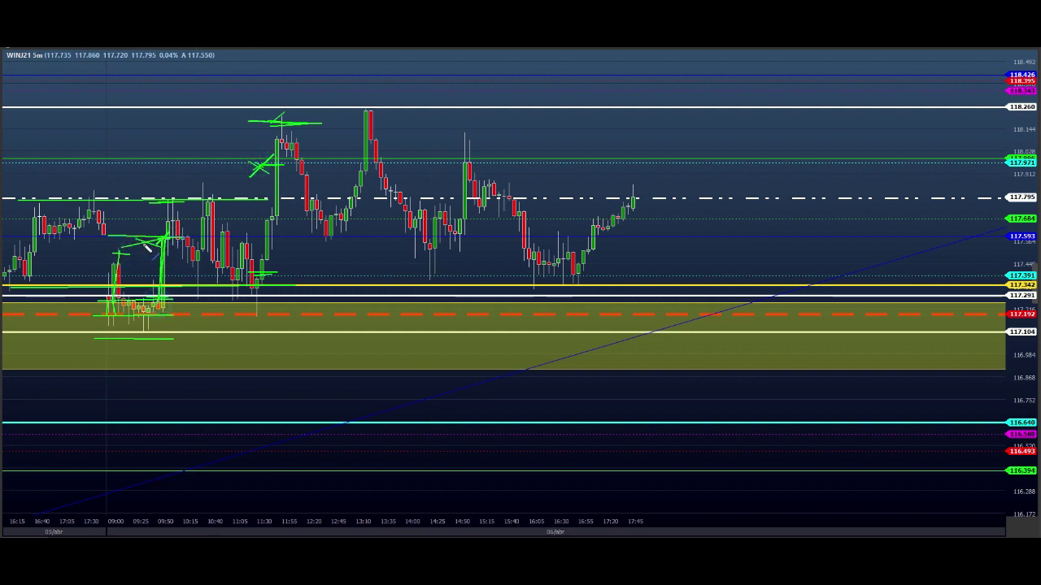
left_click_drag(247, 159, 270, 175)
Draw a green line from the 11:50 high towards 17:45 and mark the decline after 13:10 with level lines and an arrow near 117.684.
mouse_move(276, 121)
left_mouse_down()
mouse_move(529, 132)
mouse_move(636, 123)
left_mouse_up()
left_click(294, 122)
mouse_move(264, 114)
left_mouse_down()
mouse_move(291, 140)
mouse_move(427, 143)
left_mouse_up()
mouse_move(351, 171)
left_mouse_down()
mouse_move(440, 171)
mouse_move(408, 233)
left_mouse_up()
left_click_drag(327, 218, 433, 220)
mouse_move(428, 214)
left_mouse_down()
mouse_move(407, 234)
mouse_move(415, 218)
left_mouse_up()
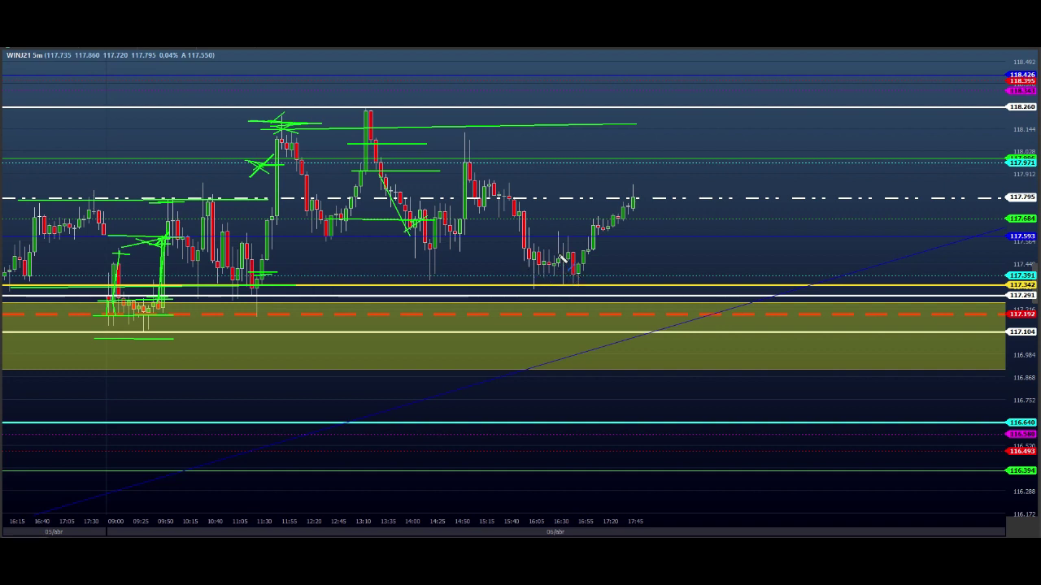
Mark the lows between 16:05 and 16:55 along the 117.391 level and their rebound, and clear all drawn annotations.
left_click_drag(509, 277, 620, 276)
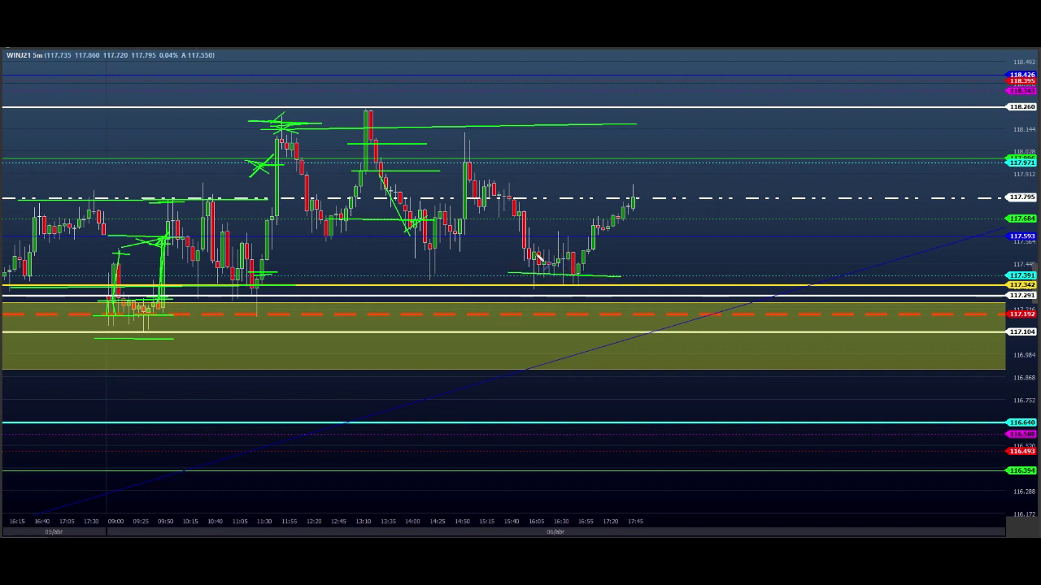
mouse_move(511, 256)
left_mouse_down()
mouse_move(607, 256)
mouse_move(633, 200)
mouse_move(596, 197)
mouse_move(631, 195)
mouse_move(622, 202)
left_mouse_up()
key("Escape")
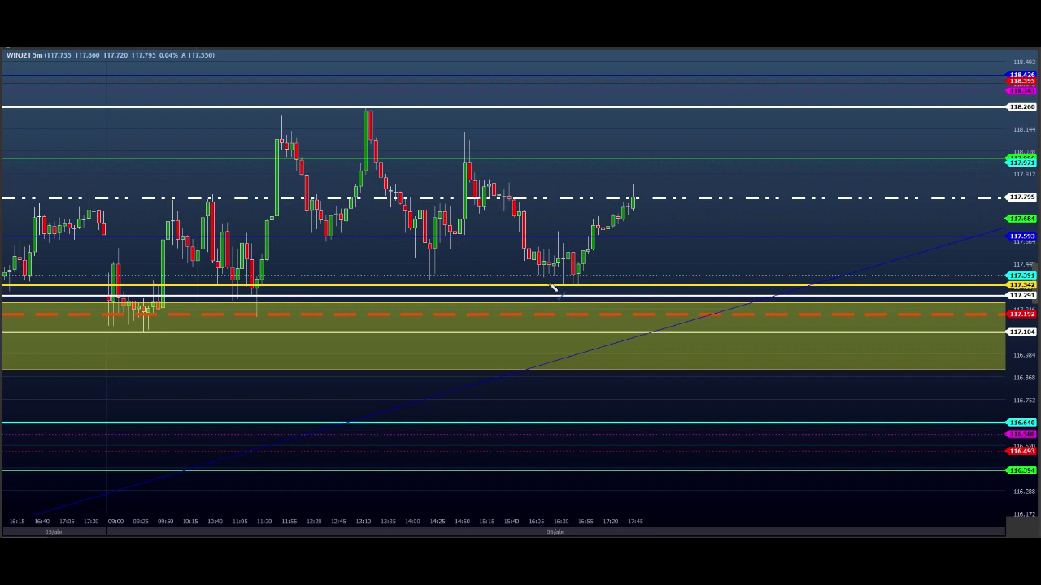
Underline the zone's upper edge and 117.192, and sketch a green path from the last candle zigzagging around 117.192 down to the zone's lower edge.
left_click_drag(532, 306, 687, 303)
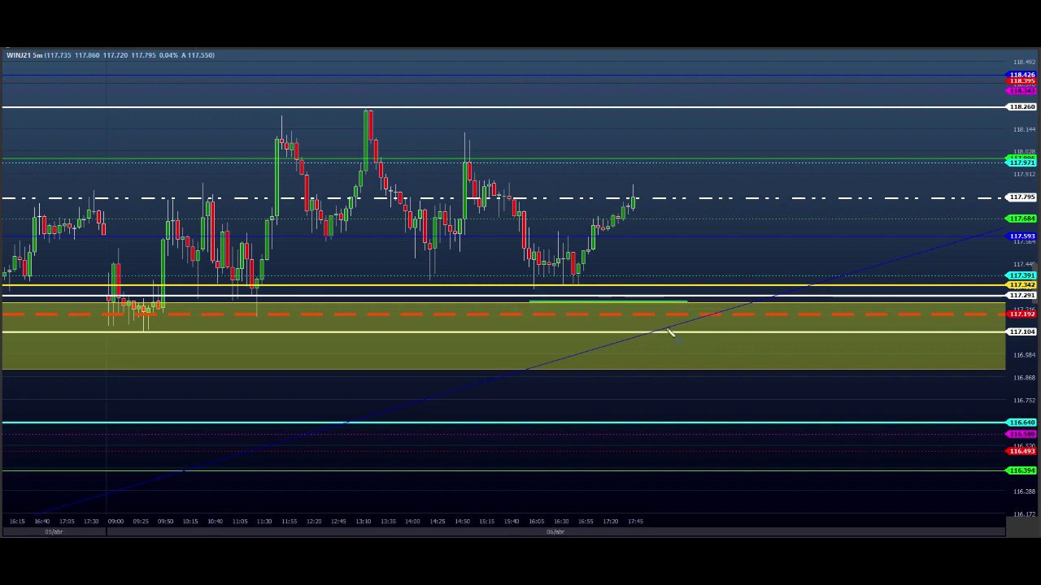
left_click_drag(526, 315, 743, 313)
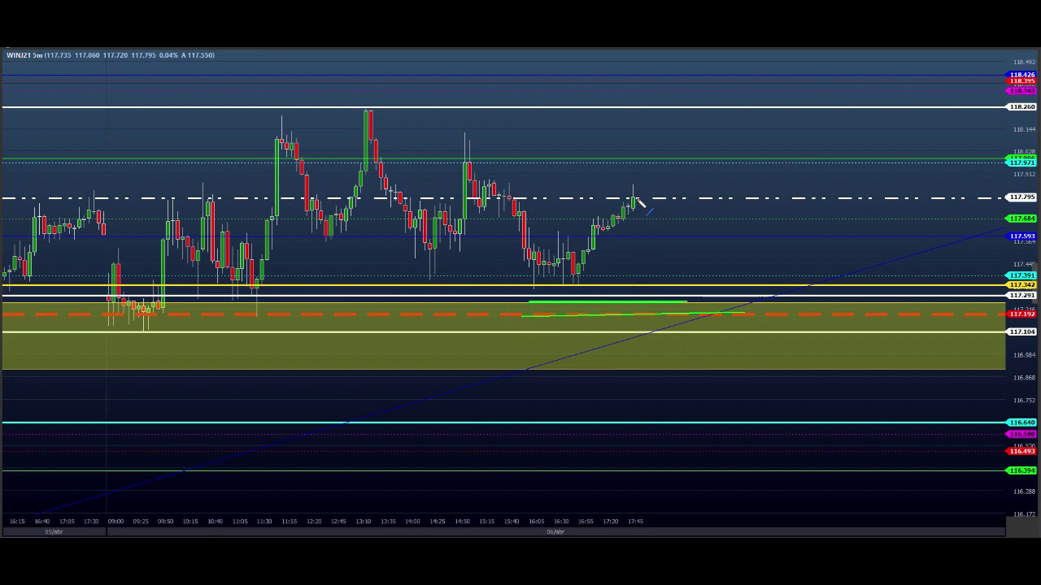
left_click(636, 199)
left_click(681, 321)
left_click(692, 287)
left_click(704, 320)
left_click(713, 288)
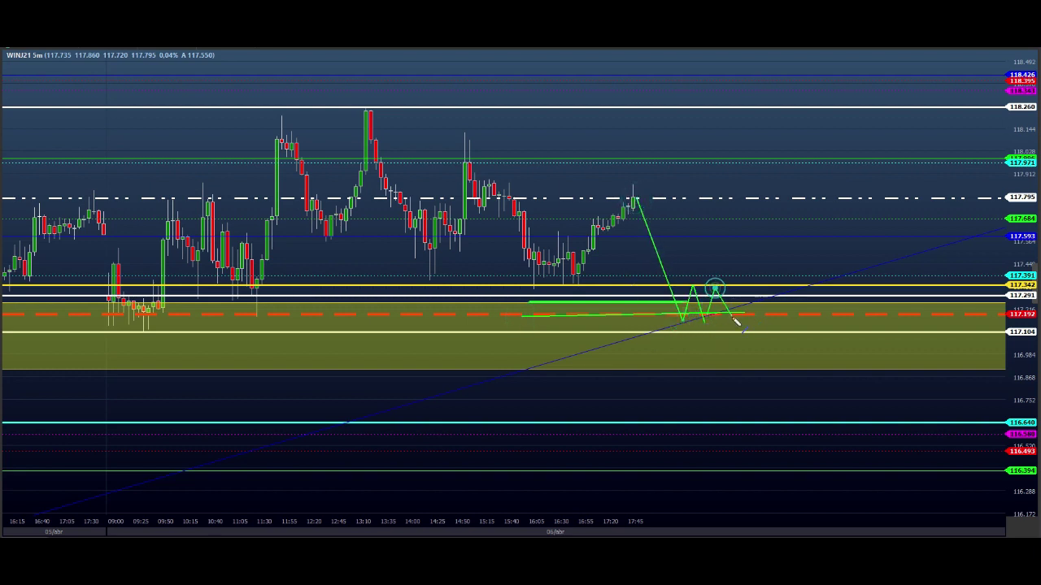
left_click(731, 314)
left_click(738, 295)
left_click(759, 364)
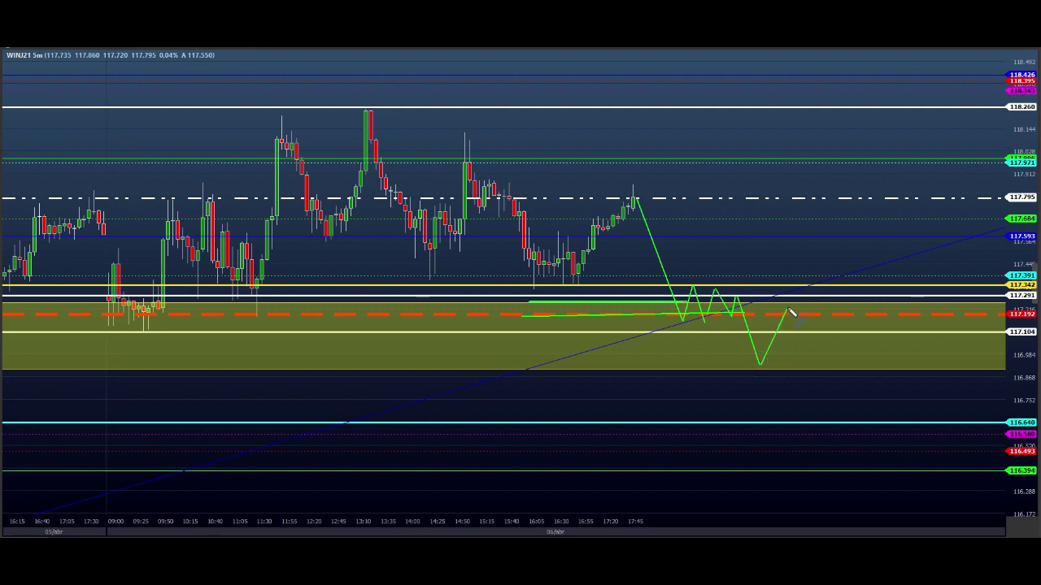
Continue the green path back up to about 117.192 and down to the 116.493 level, with a small zigzag around 116.640.
left_click(788, 309)
left_click(799, 322)
left_click(803, 312)
left_click(830, 450)
left_click(838, 416)
left_click(848, 441)
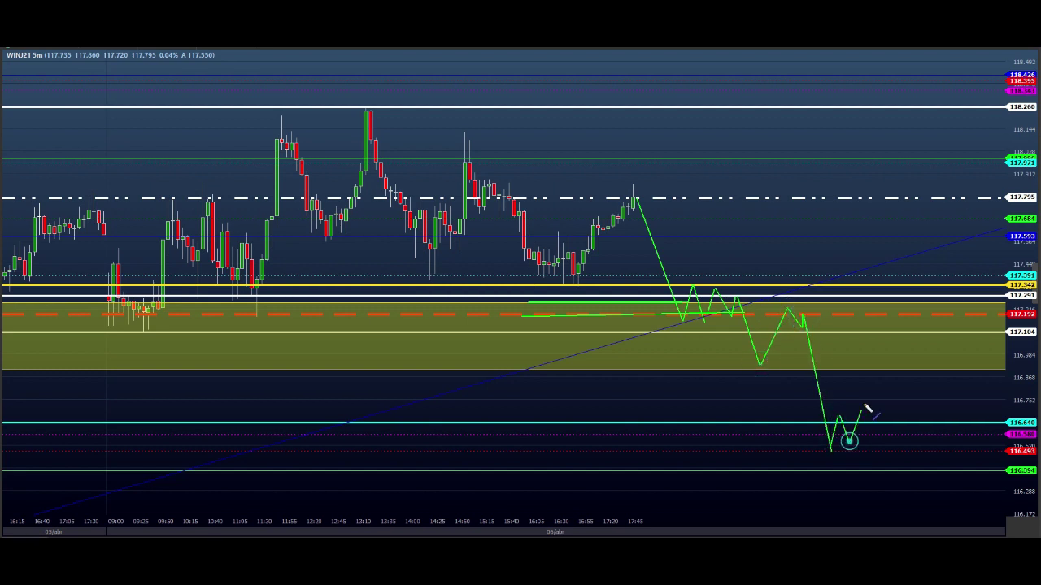
Extend the green path from its low up to the zone's lower edge and on to the 117.192 level.
left_click(875, 367)
left_click(888, 386)
left_click(894, 363)
left_click(914, 309)
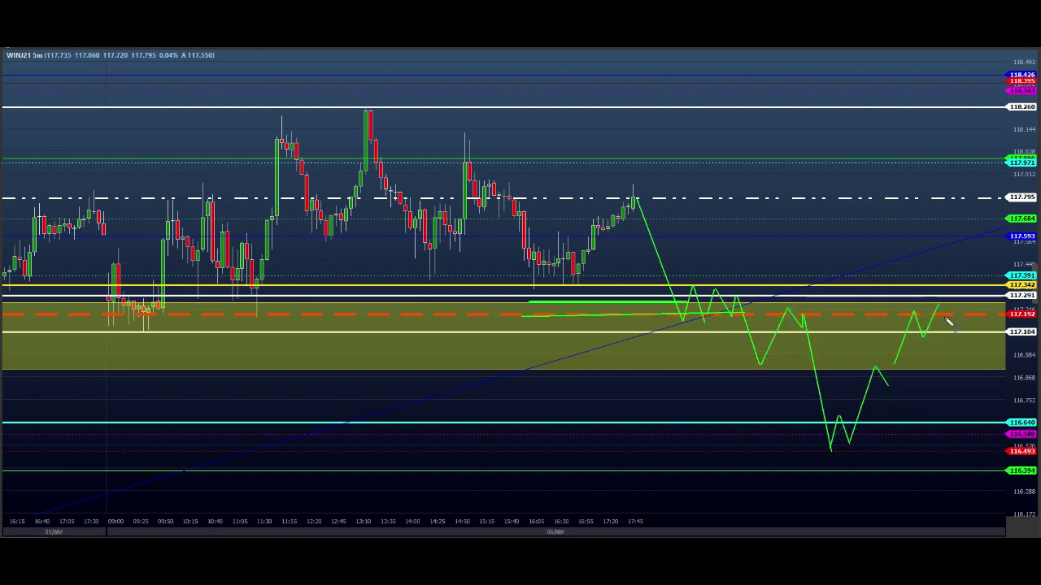
Draw the green path's fall to a line at about 116.589, and a separate breakdown from the 116.493 level to below 116.394.
mouse_move(946, 318)
left_mouse_down()
mouse_move(972, 438)
mouse_move(983, 431)
left_mouse_up()
left_click_drag(944, 435, 997, 430)
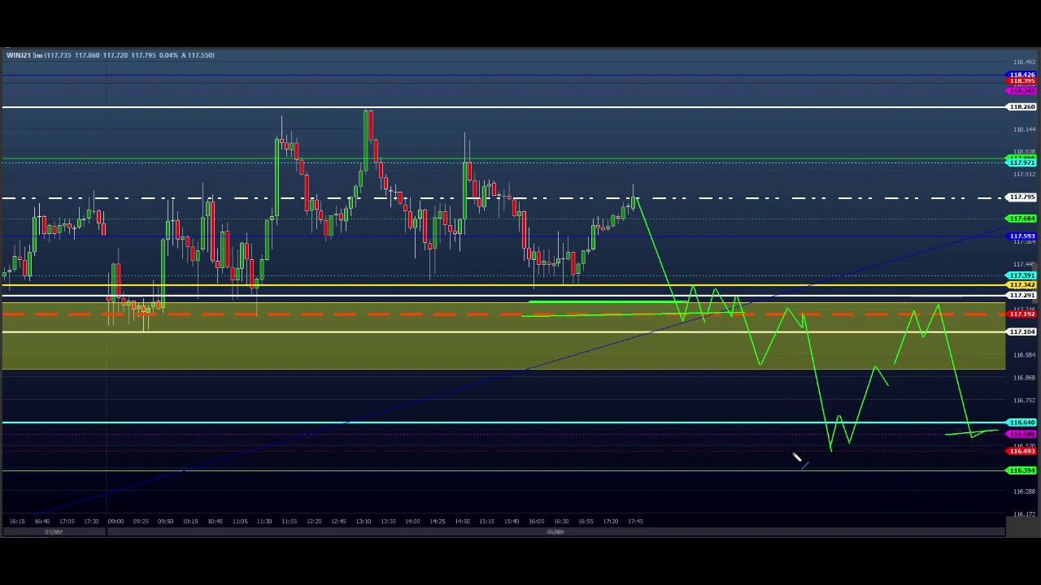
mouse_move(793, 452)
left_mouse_down()
mouse_move(866, 456)
mouse_move(865, 501)
left_mouse_up()
mouse_move(866, 501)
left_mouse_down()
mouse_move(894, 479)
mouse_move(913, 529)
left_mouse_up()
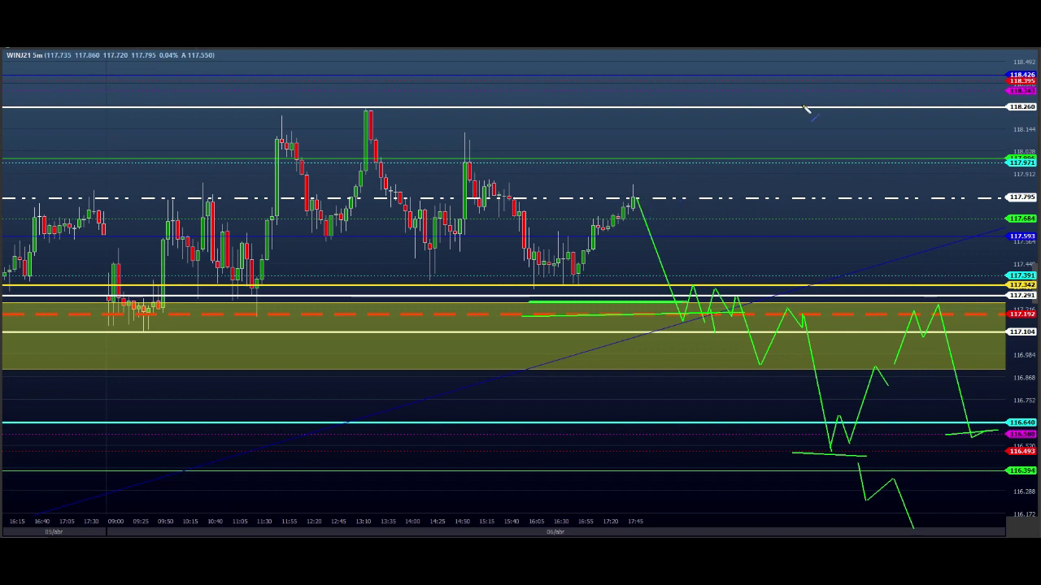
Sketch a cyan price path from the last candle dipping to 117.593, then rising in a zigzag to just above 117.971.
left_click(633, 193)
left_click(652, 236)
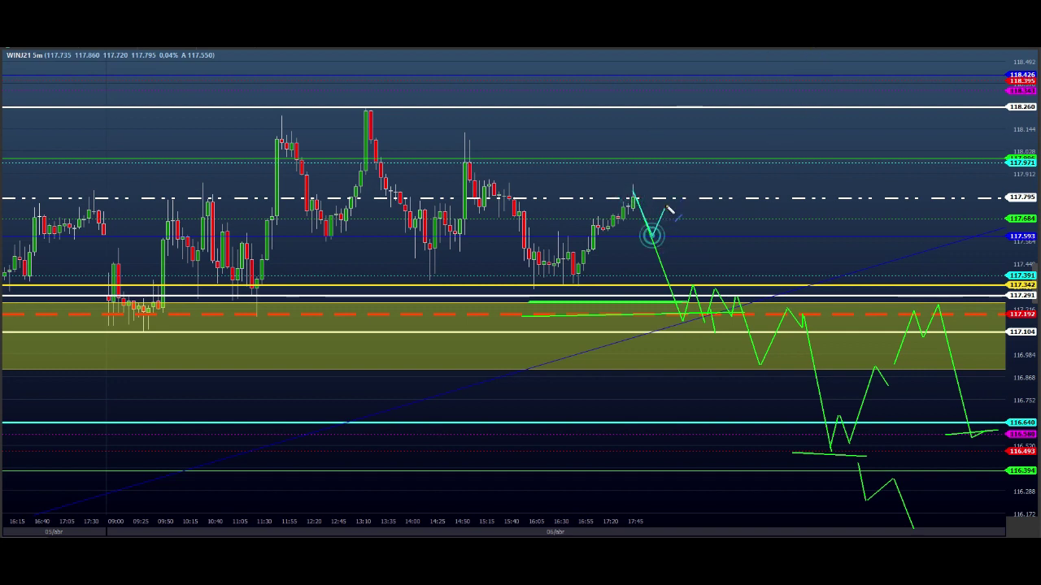
left_click(668, 201)
left_click(682, 219)
left_click(709, 154)
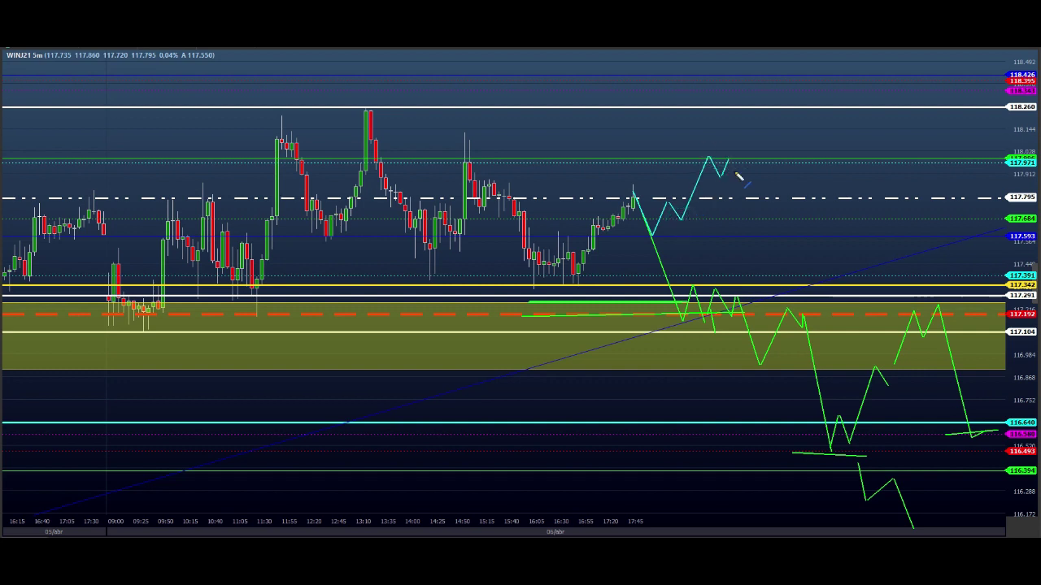
Extend the cyan path with a pullback to 117.795, a peak at about 118.100 and another drop to 117.795.
left_click(729, 158)
left_click(746, 201)
left_click(782, 137)
left_click(795, 157)
left_click(805, 144)
left_click(831, 199)
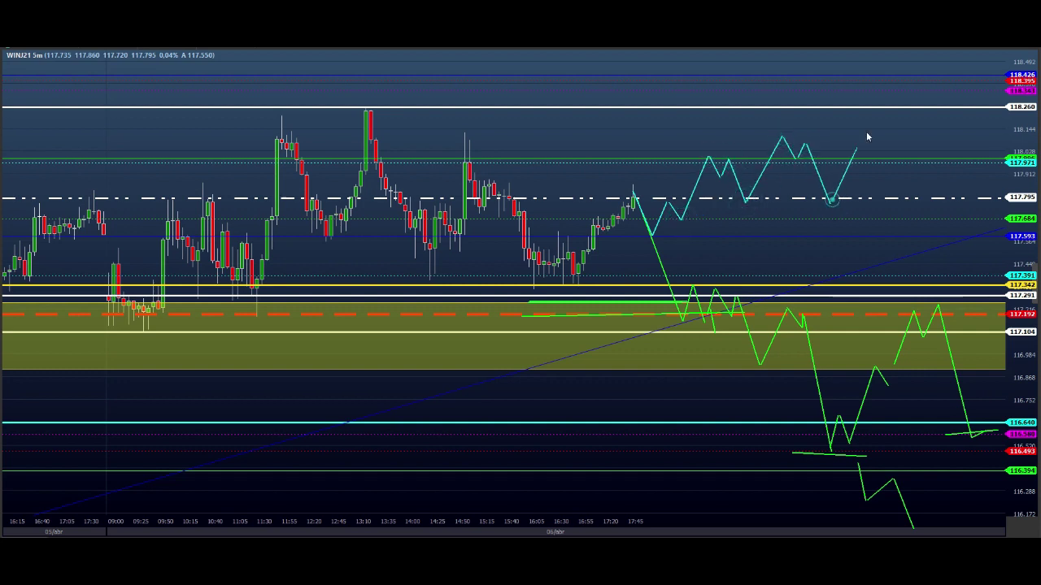
Extend the cyan path up past 118.260 to about 118.343, back to about 118.060 and up to 118.395.
left_click(880, 108)
left_click(892, 139)
left_click(919, 87)
left_click(935, 114)
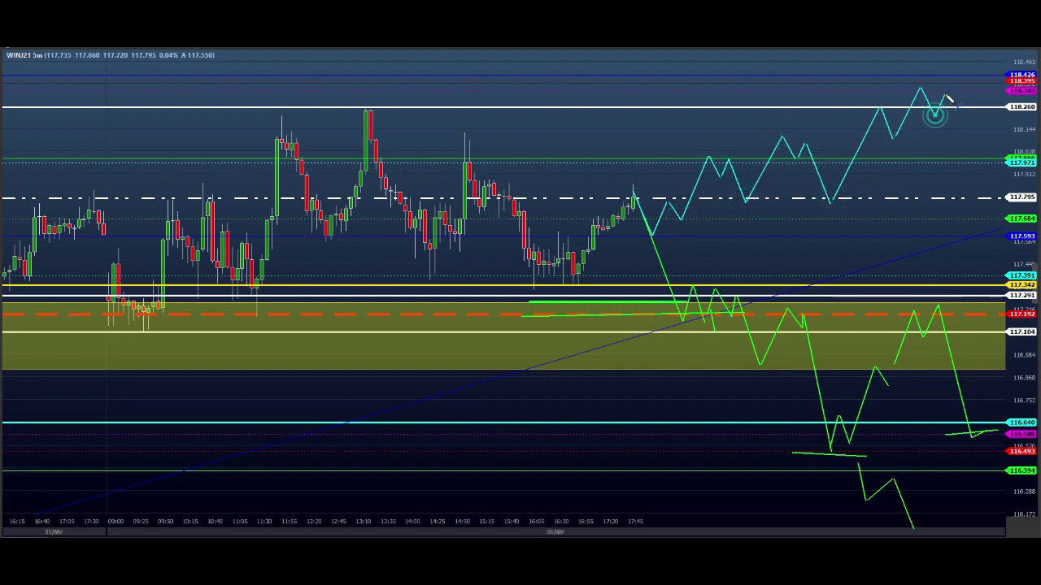
left_click(945, 94)
left_click(954, 145)
left_click(974, 82)
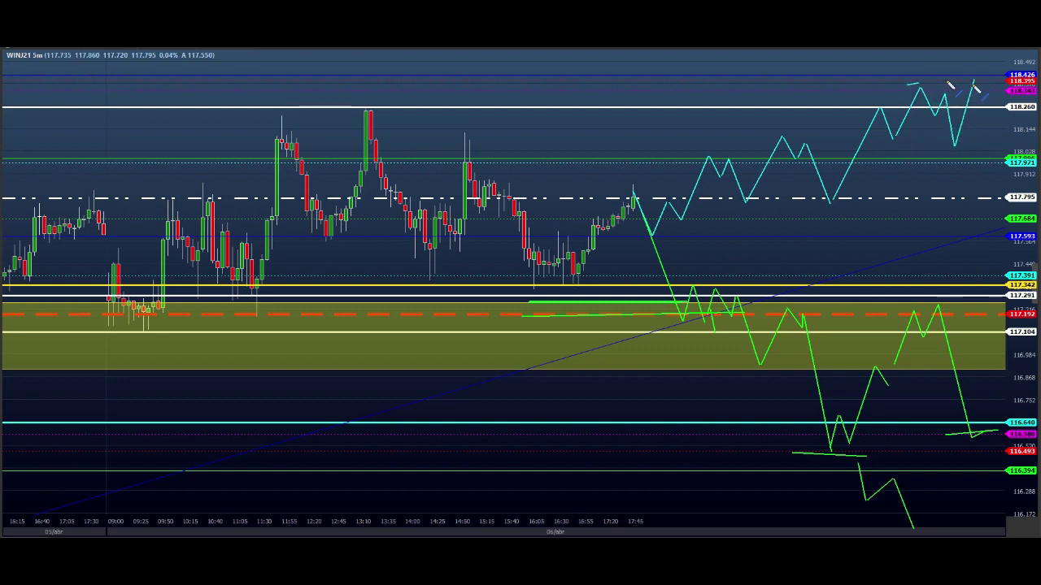
Mark the resistance around 118.395 and 118.426 with cyan horizontal lines and extend the path above it.
left_click_drag(947, 81, 982, 84)
left_click_drag(920, 77, 972, 79)
left_click_drag(974, 81, 986, 47)
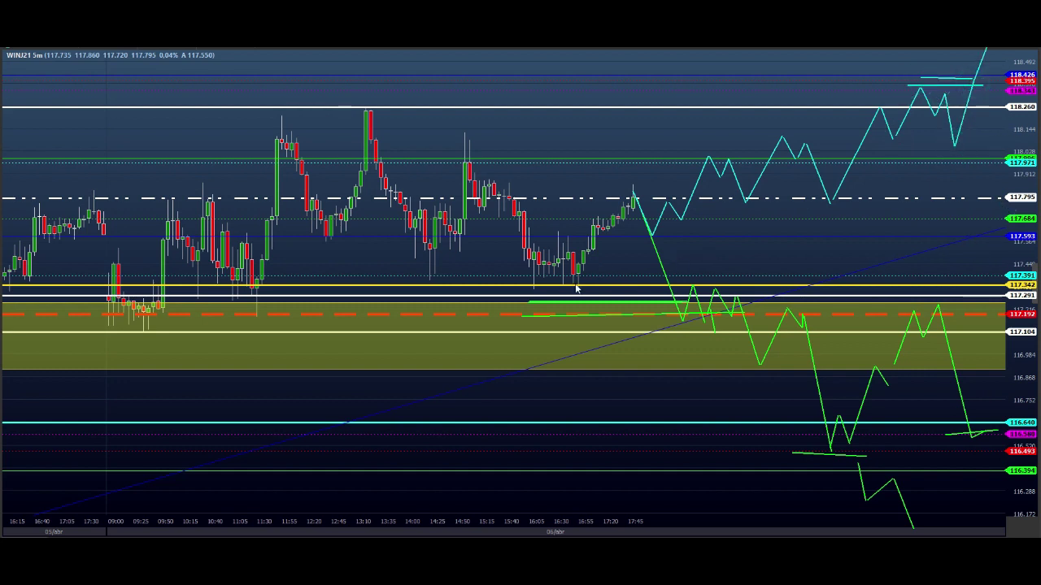
left_click_drag(918, 75, 997, 65)
Branch a second cyan path from the 117.971 level down to 117.391 and just below 117.291, then up to about 117.520.
left_click(765, 166)
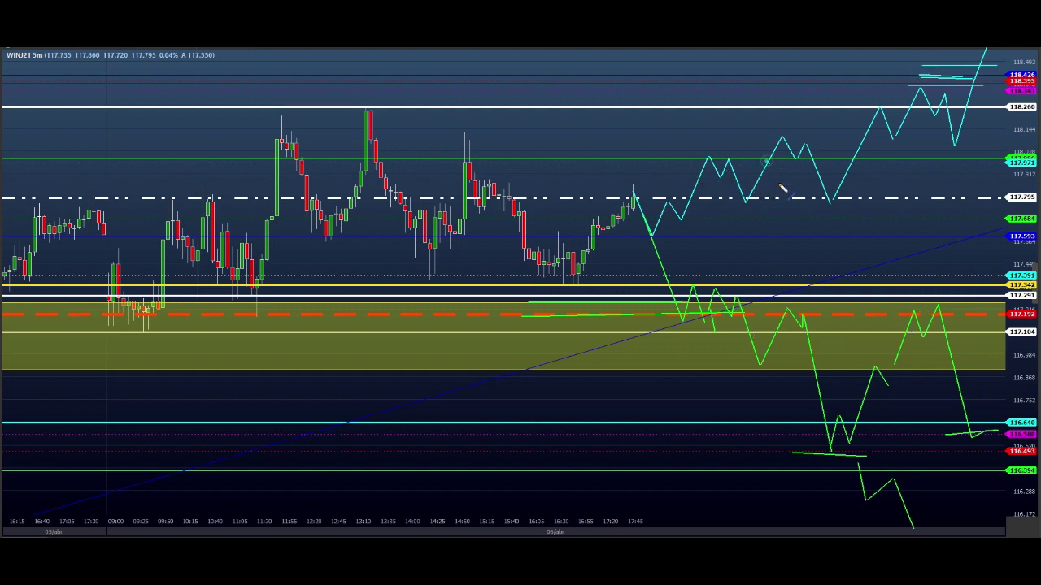
left_click(813, 281)
left_click(829, 257)
left_click(854, 305)
left_click(872, 250)
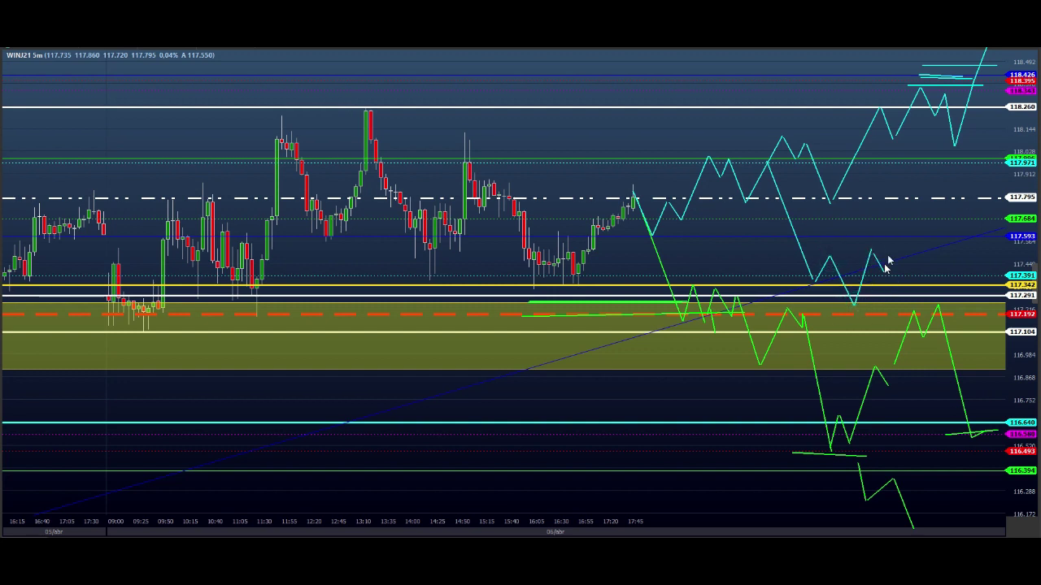
Continue the second cyan path up to 117.795, back to 117.593 and then up beyond 118.426.
left_click(885, 269)
left_click(917, 193)
left_click(942, 236)
mouse_move(967, 185)
left_mouse_down()
mouse_move(993, 132)
mouse_move(1007, 159)
left_mouse_up()
left_click_drag(1010, 161, 1037, 53)
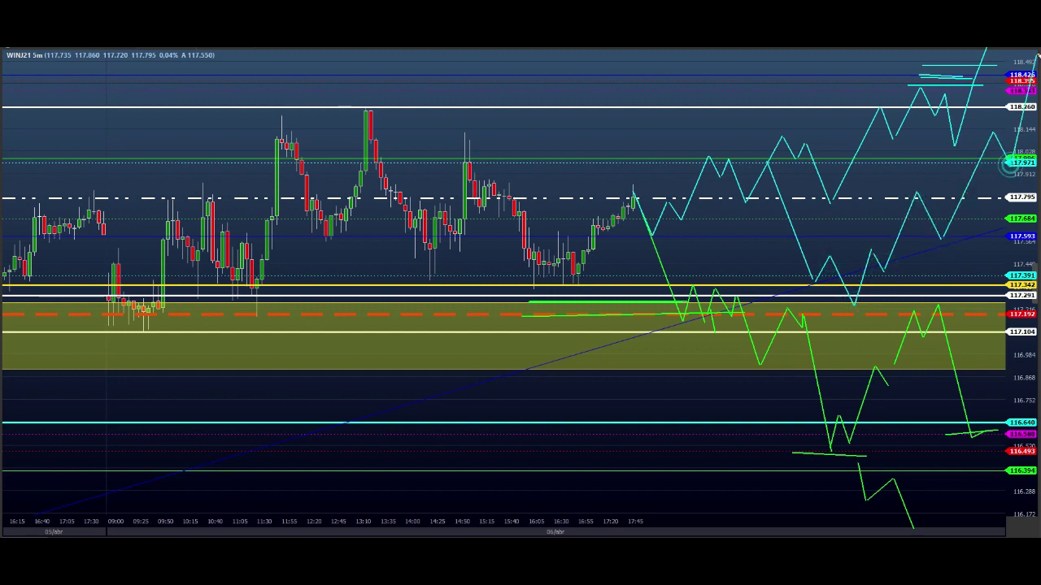
Draw a cyan line at about 118.028 and place filled cyan bands over it and along the 117.291 level.
left_click_drag(708, 151, 1016, 151)
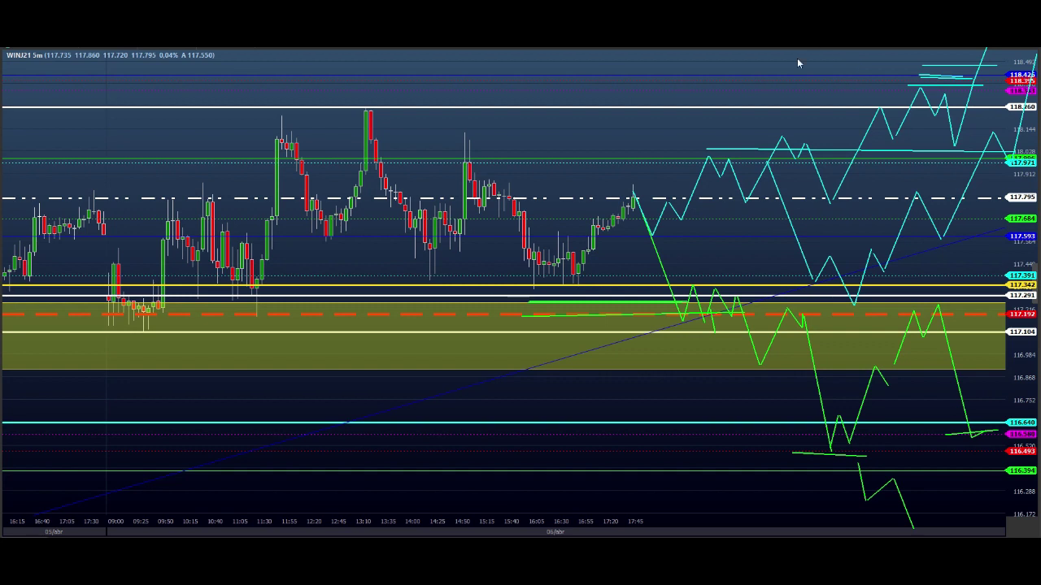
left_click_drag(640, 143, 1035, 161)
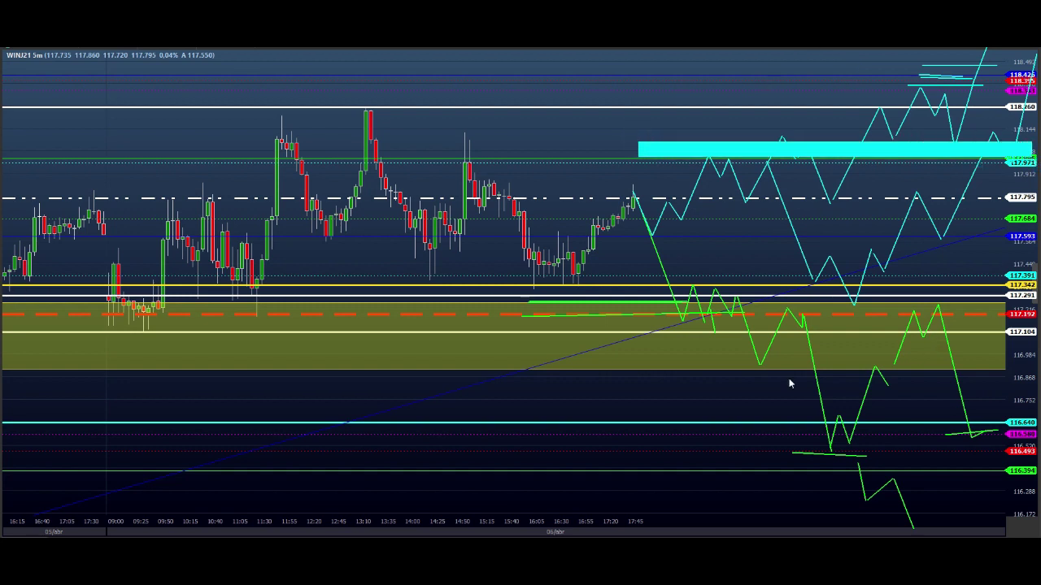
left_click_drag(525, 295, 1024, 302)
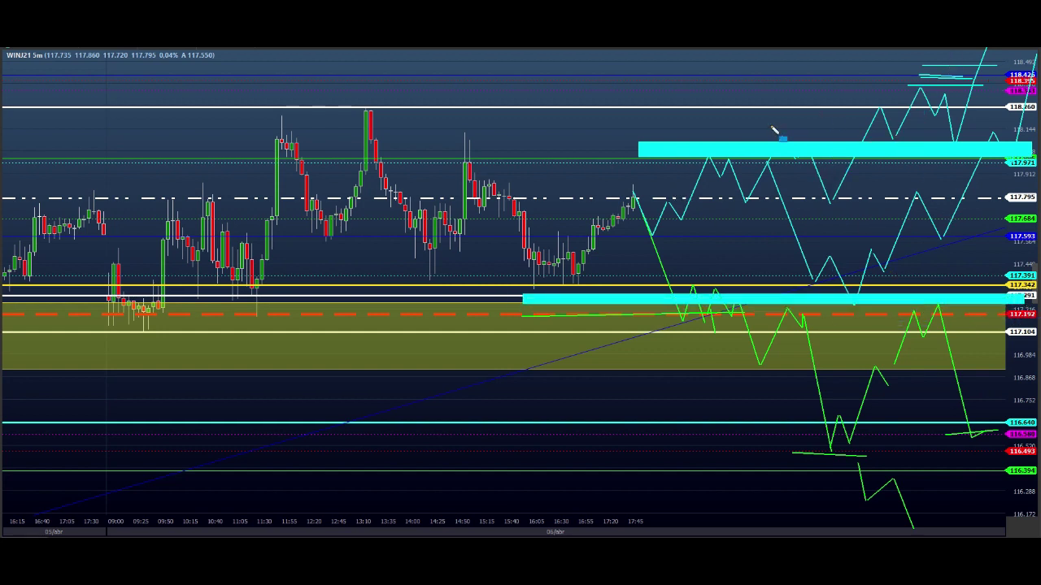
Mark the two upper path peaks with short cyan bars, and add bands along the zone's lower edge with short marks below it.
left_click_drag(767, 132, 799, 132)
left_click_drag(894, 94, 932, 93)
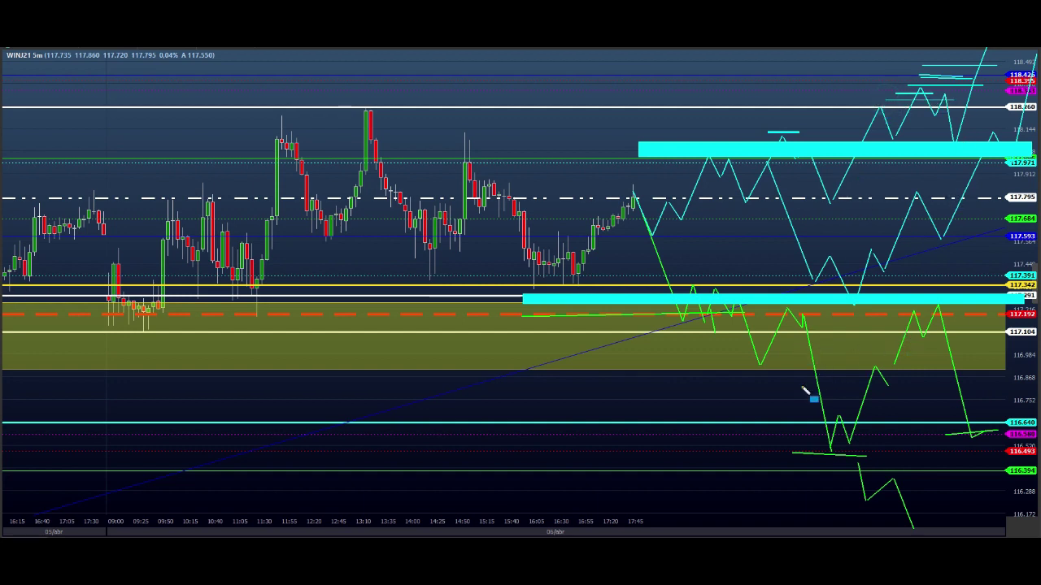
mouse_move(734, 360)
left_mouse_down()
mouse_move(806, 379)
mouse_move(812, 368)
mouse_move(797, 367)
mouse_move(975, 374)
left_mouse_up()
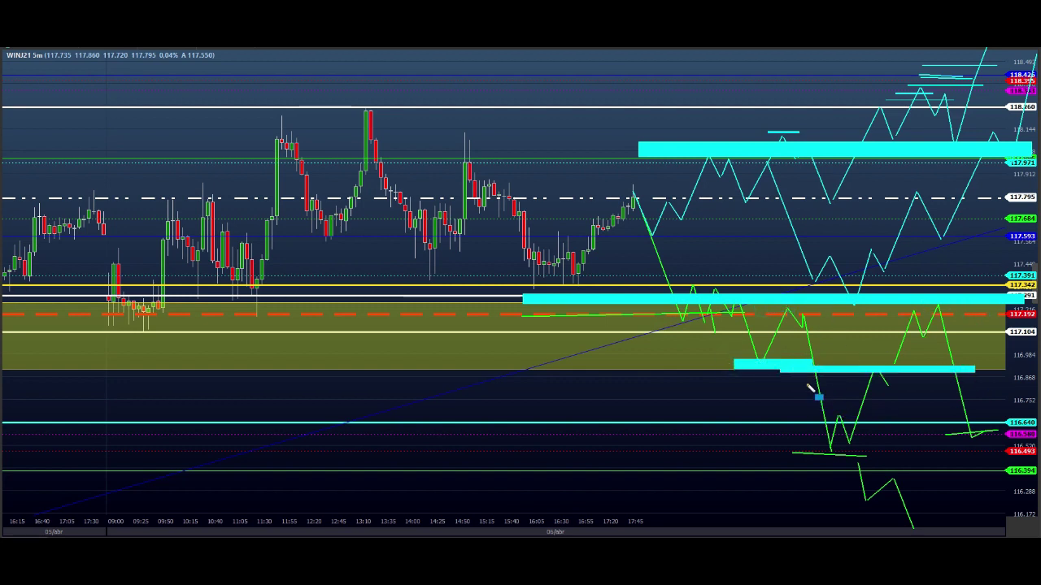
left_click_drag(805, 383, 815, 383)
left_click_drag(804, 439, 821, 439)
Highlight the 11:30–15:30 highs near 118.144 with a cyan band, add small blocks near 118.395 and 116.589, and clear all the drawings.
mouse_move(232, 123)
left_mouse_down()
mouse_move(516, 133)
mouse_move(507, 130)
left_mouse_up()
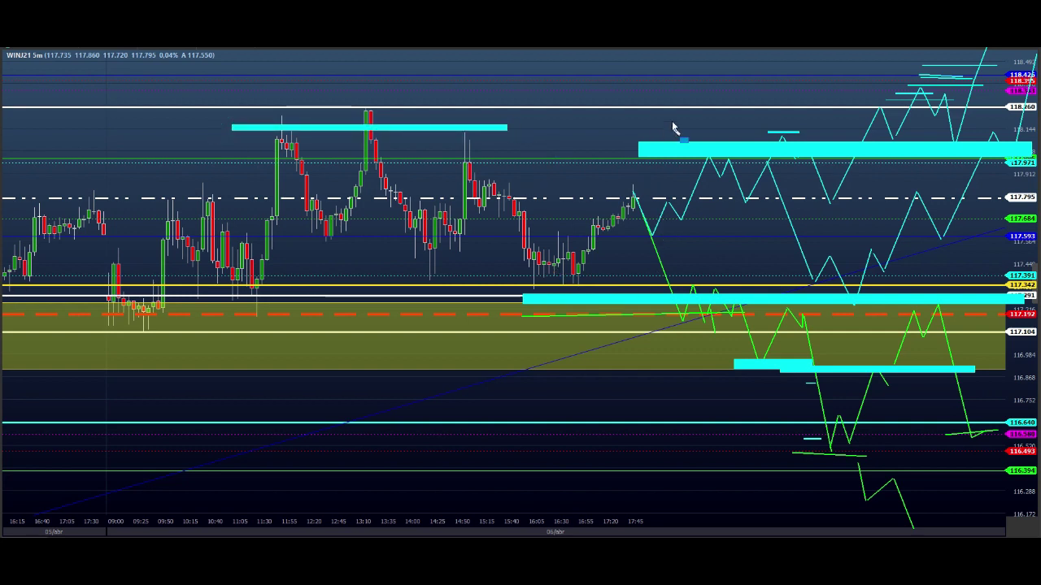
left_click(680, 82)
mouse_move(707, 420)
left_mouse_down()
mouse_move(750, 444)
mouse_move(780, 444)
left_mouse_up()
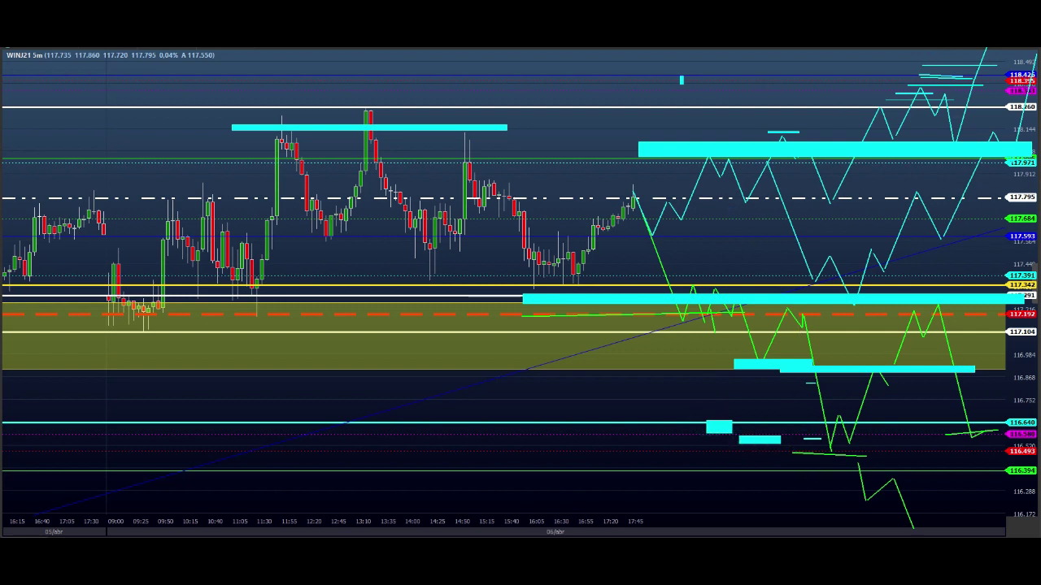
key("Escape")
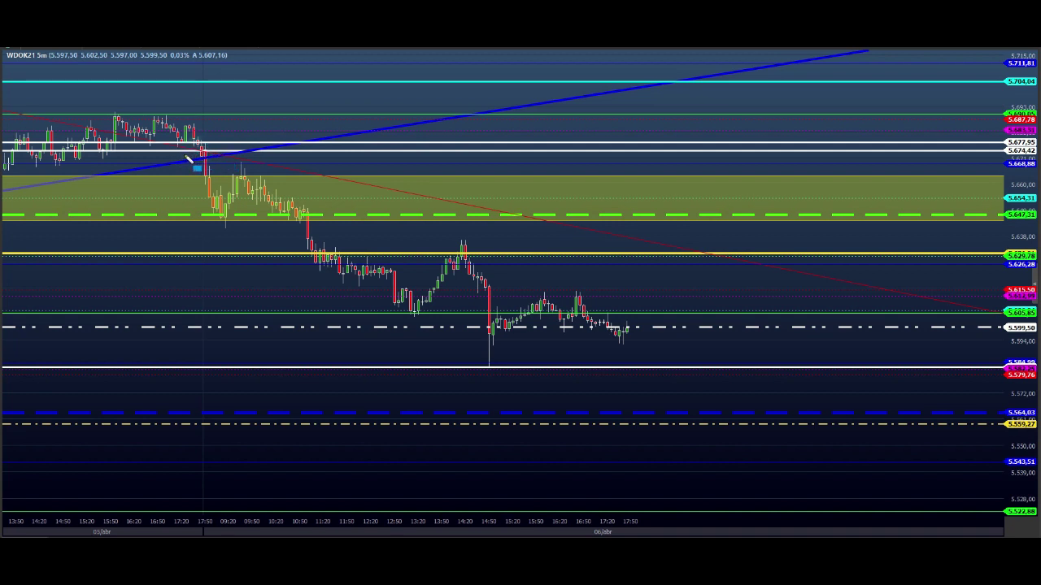
Mark in red the opening level near 5.671, the drop to about 5.647 and the rebound peak near 5.670.
left_click_drag(187, 159, 238, 160)
left_click_drag(228, 223, 240, 223)
left_click_drag(215, 220, 227, 224)
left_click_drag(204, 156, 207, 170)
left_click_drag(217, 221, 228, 223)
mouse_move(213, 193)
left_mouse_down()
mouse_move(252, 197)
mouse_move(224, 174)
mouse_move(252, 185)
mouse_move(253, 163)
left_mouse_up()
left_click(242, 165)
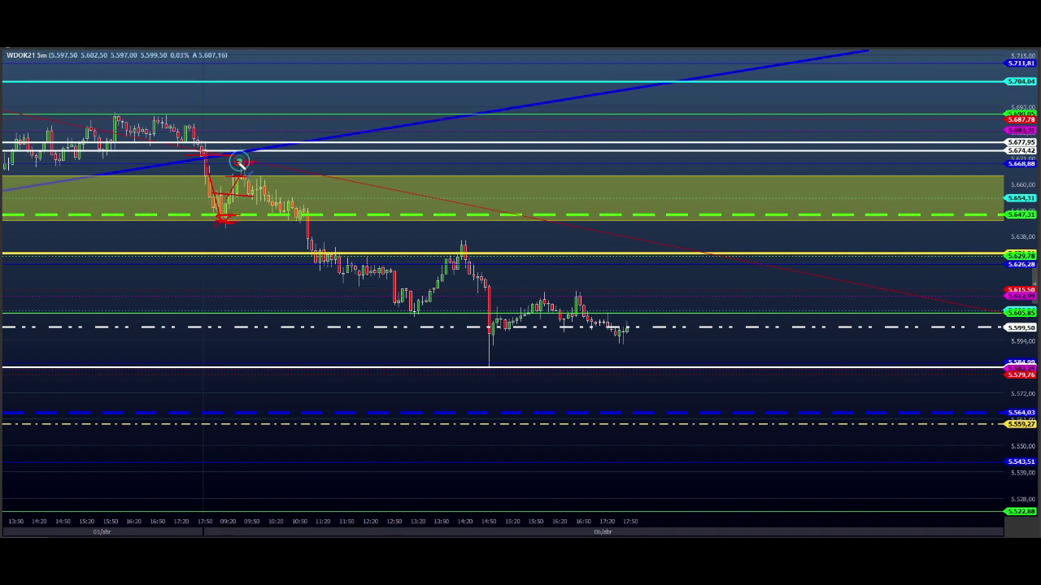
left_click(238, 161)
Add short red lines near 5.648, 5.625 and 5.618 along the 10:50–13:50 decline, and clear the red drawings.
mouse_move(286, 214)
left_mouse_down()
mouse_move(322, 212)
mouse_move(309, 214)
left_mouse_up()
left_click(304, 268)
left_click_drag(313, 265, 344, 269)
left_click_drag(398, 284, 448, 284)
left_click(439, 283)
left_click(431, 288)
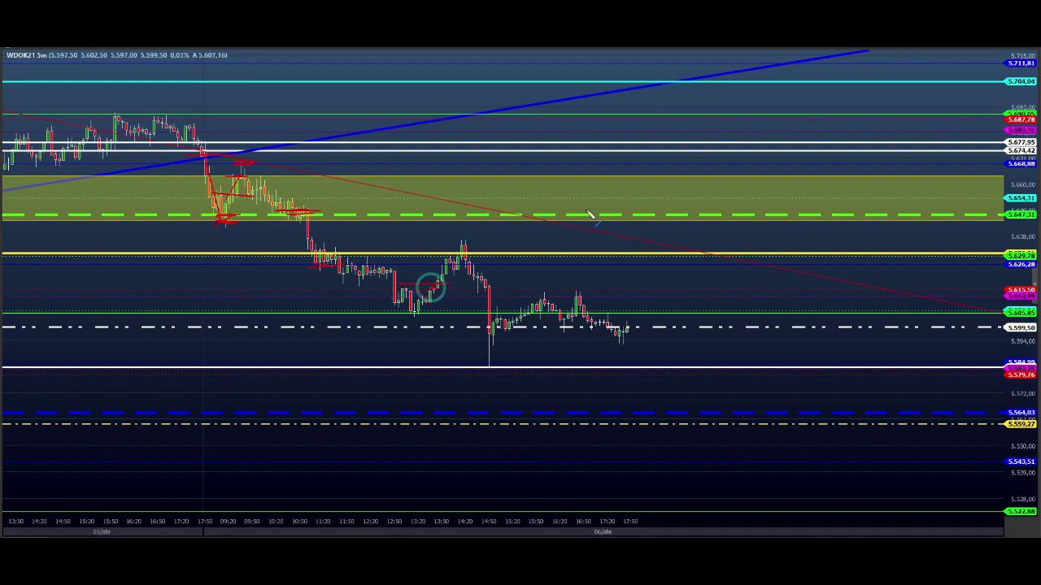
key("Escape")
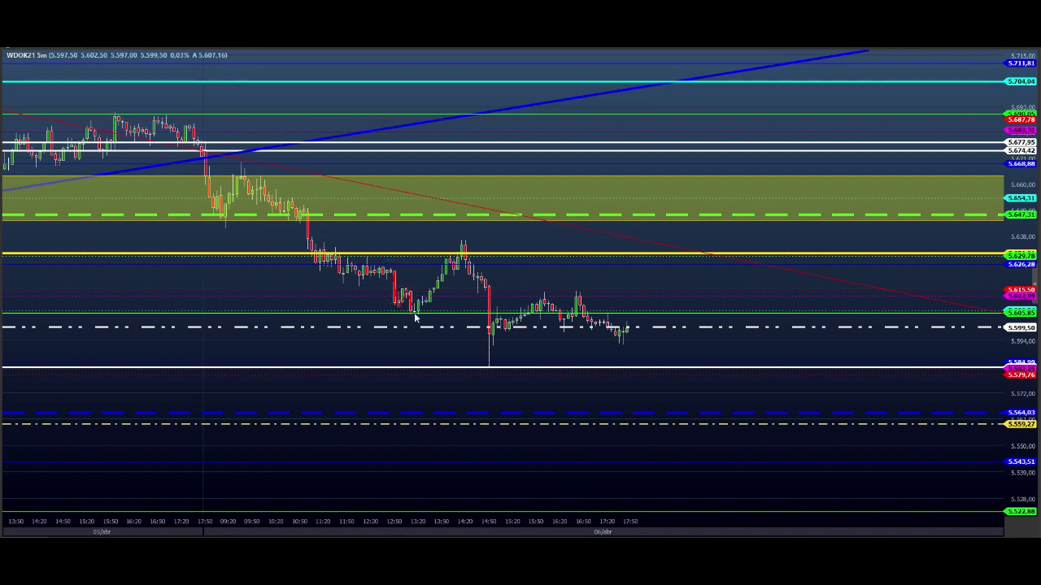
Mark in red the 12:50–13:50 base near 5.612, the rise and the 14:20 peak near 5.633, and clear the drawings.
left_click(404, 299)
mouse_move(429, 300)
left_mouse_down()
mouse_move(456, 252)
mouse_move(470, 249)
left_mouse_up()
mouse_move(412, 300)
left_mouse_down()
mouse_move(433, 301)
mouse_move(456, 248)
mouse_move(464, 250)
left_mouse_up()
left_click_drag(404, 301, 446, 299)
left_click_drag(433, 247, 468, 248)
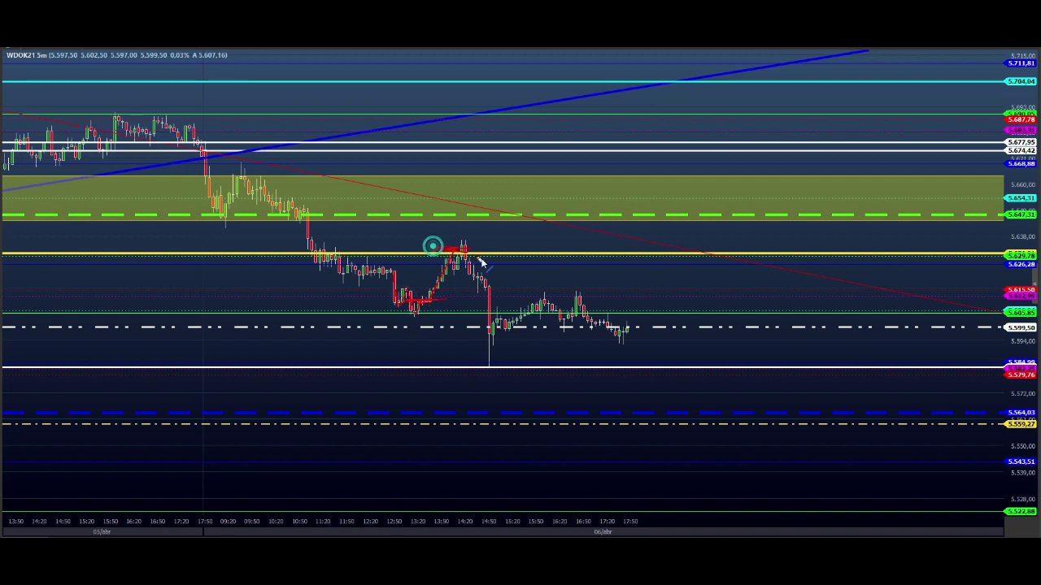
left_click(440, 248)
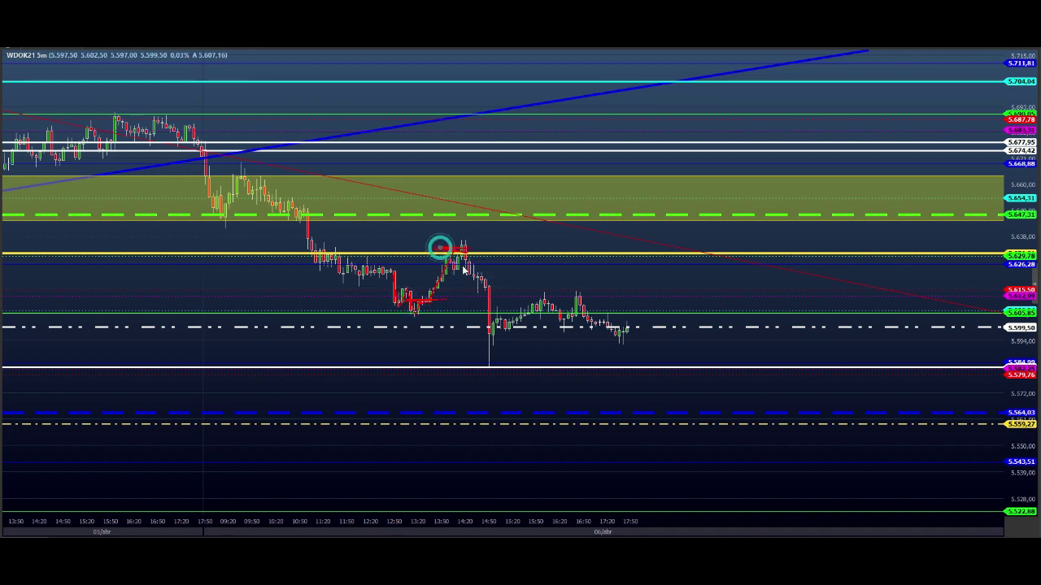
left_click(418, 301)
left_click(443, 250)
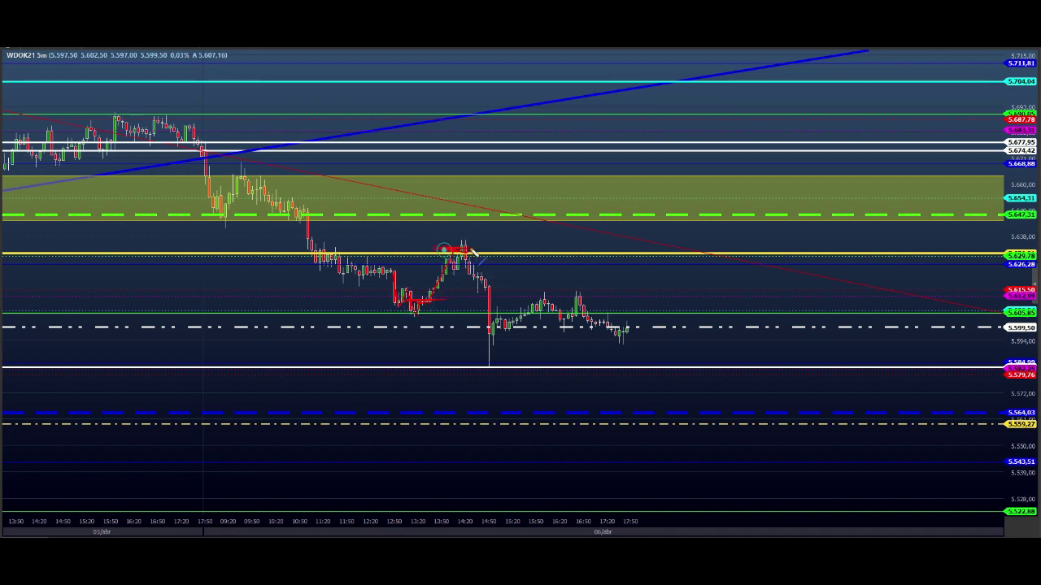
left_click(408, 310)
left_click(440, 241)
left_click(1001, 256)
key("Escape")
left_click(484, 368)
left_click(477, 354)
left_click(486, 364)
Draw a cyan zigzag path from 5.599,50 down to about 5.580 and back up to 5.605,85.
left_click(629, 327)
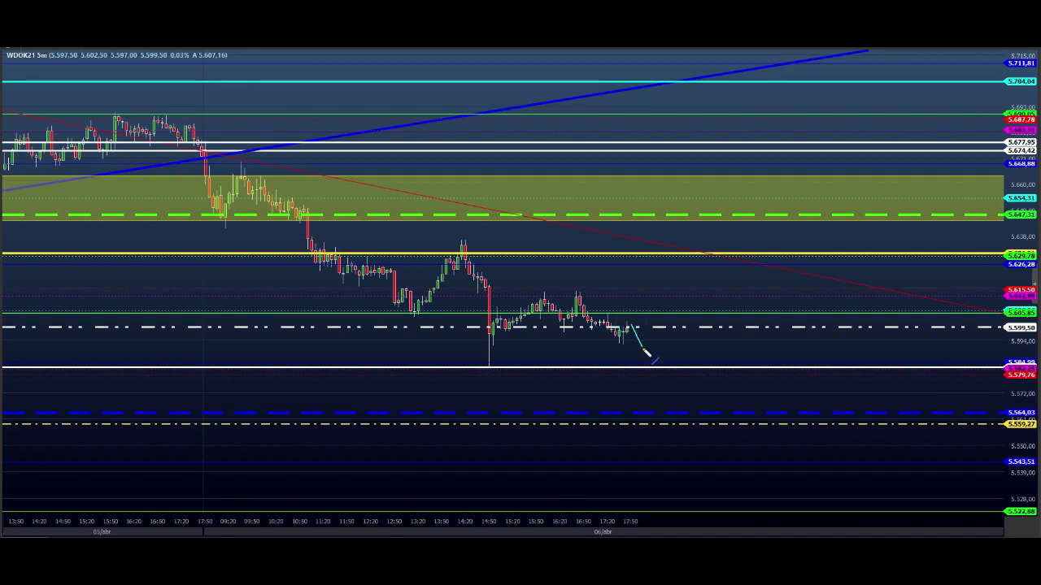
left_click(642, 348)
left_click(655, 338)
left_click(669, 374)
left_click(690, 321)
left_click(700, 337)
left_click(710, 315)
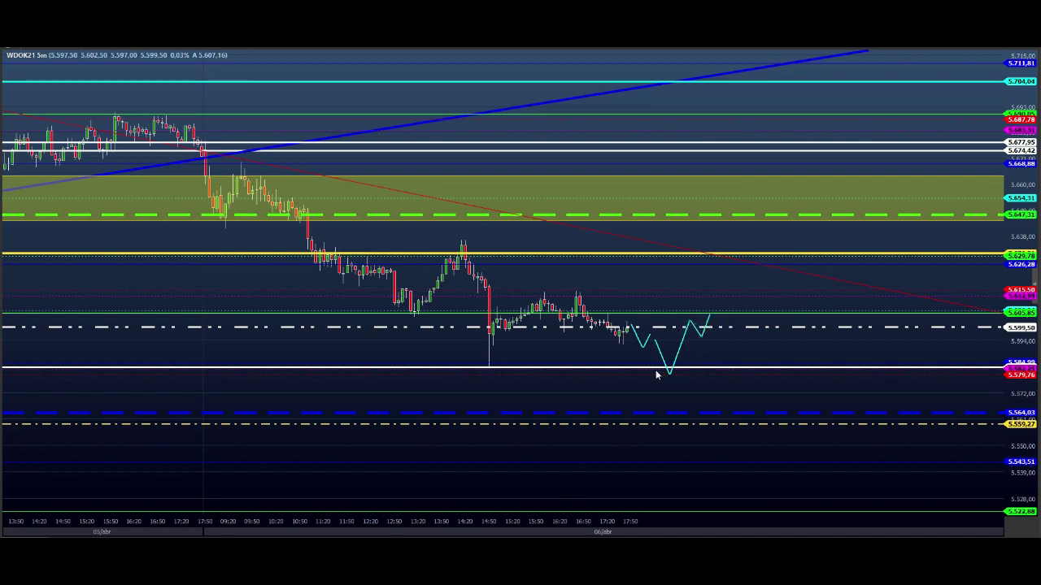
Branch the cyan path from its low near 5.580 down to about 5.559, with small bounces at the bottom.
mouse_move(656, 368)
left_mouse_down()
mouse_move(681, 377)
mouse_move(685, 421)
left_mouse_up()
left_click_drag(684, 422, 691, 402)
mouse_move(695, 403)
left_mouse_down()
mouse_move(702, 426)
mouse_move(708, 406)
mouse_move(714, 426)
mouse_move(679, 431)
left_mouse_up()
mouse_move(680, 430)
left_mouse_down()
mouse_move(715, 430)
mouse_move(678, 420)
left_mouse_up()
Draw a cyan line along 5.559,27 with a cross on each side of the bounces, and mark the path's low near 5.584.
mouse_move(562, 424)
left_mouse_down()
mouse_move(779, 424)
mouse_move(717, 434)
left_mouse_up()
left_click_drag(726, 422, 732, 431)
right_click(727, 422)
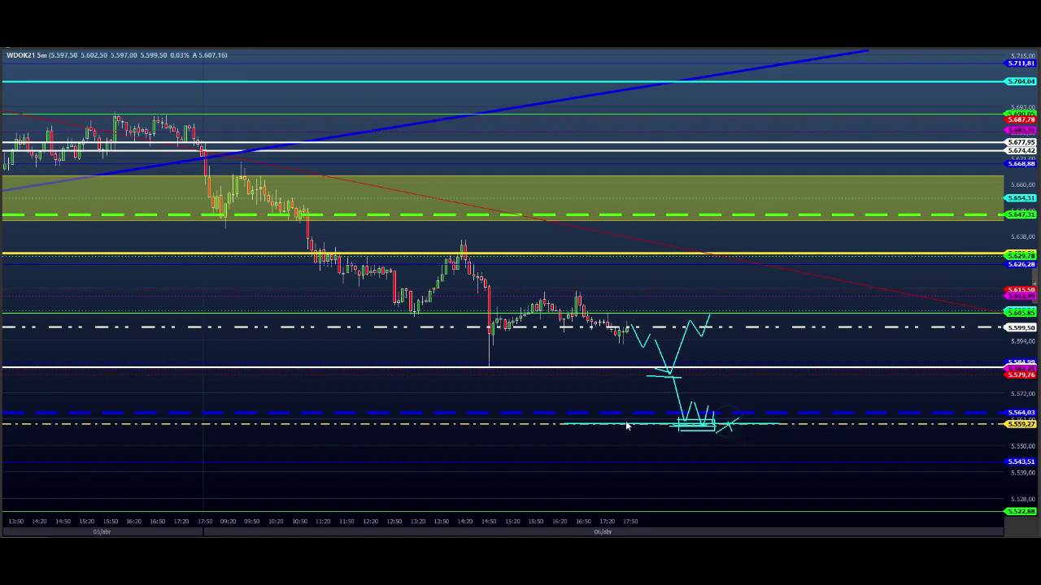
left_click_drag(623, 419, 609, 431)
left_click_drag(614, 419, 623, 428)
left_click_drag(651, 366, 677, 368)
Extend the cyan path up to 5.629,78, back to 5.599,50 and up to 5.654,31, with a downward branch to about 5.579.
mouse_move(710, 314)
left_mouse_down()
mouse_move(727, 324)
mouse_move(740, 300)
mouse_move(754, 315)
mouse_move(760, 303)
mouse_move(766, 314)
mouse_move(779, 288)
mouse_move(784, 299)
left_mouse_up()
left_click_drag(785, 298, 793, 291)
left_click_drag(793, 290, 799, 310)
mouse_move(799, 310)
left_mouse_down()
mouse_move(833, 288)
mouse_move(813, 282)
mouse_move(827, 254)
mouse_move(833, 270)
left_mouse_up()
mouse_move(837, 269)
left_mouse_down()
mouse_move(847, 254)
mouse_move(863, 295)
mouse_move(872, 287)
left_mouse_up()
mouse_move(873, 287)
left_mouse_down()
mouse_move(877, 305)
mouse_move(887, 290)
left_mouse_up()
mouse_move(887, 289)
left_mouse_down()
mouse_move(892, 312)
mouse_move(861, 299)
mouse_move(904, 300)
mouse_move(901, 329)
mouse_move(914, 310)
mouse_move(917, 328)
mouse_move(935, 327)
mouse_move(928, 332)
mouse_move(935, 286)
mouse_move(963, 266)
mouse_move(1004, 186)
left_mouse_up()
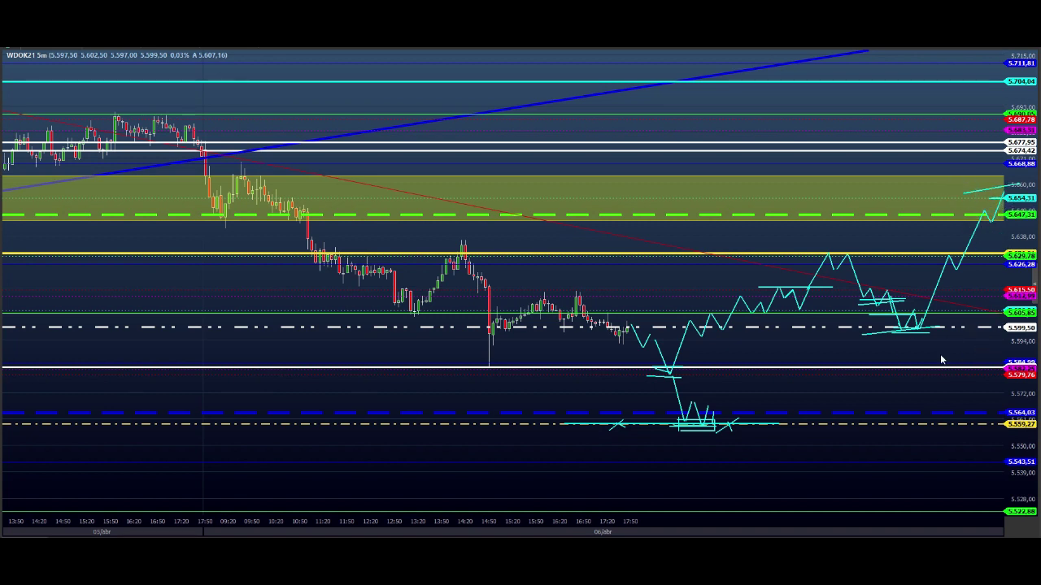
mouse_move(925, 328)
left_mouse_down()
mouse_move(935, 377)
mouse_move(980, 366)
left_mouse_up()
Place filled magenta bands along the 5.615,50, 5.594 and 5.629,78 levels.
mouse_move(393, 284)
left_mouse_down()
mouse_move(532, 297)
mouse_move(1012, 294)
left_mouse_up()
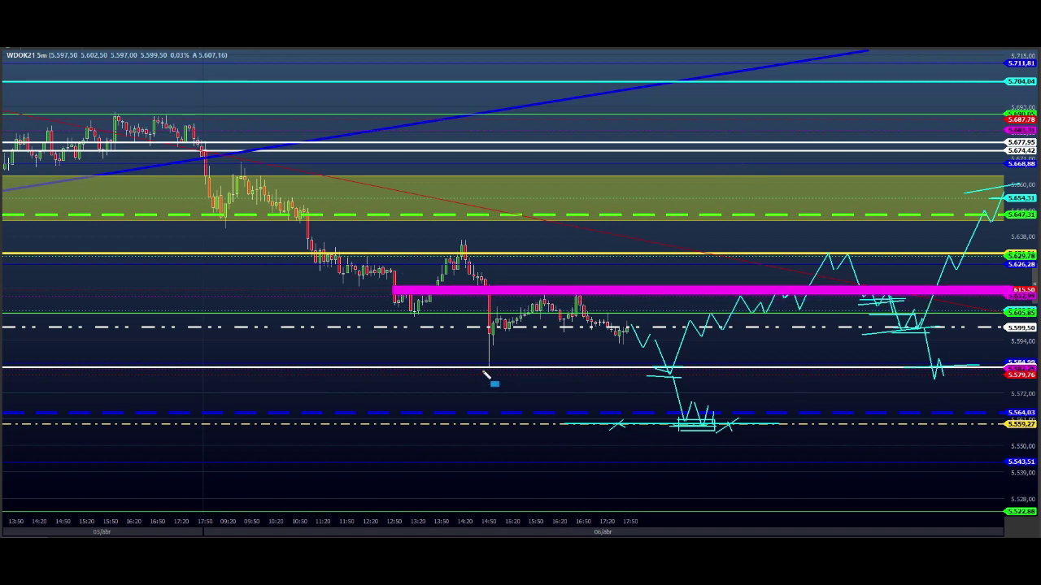
left_click_drag(464, 336, 807, 358)
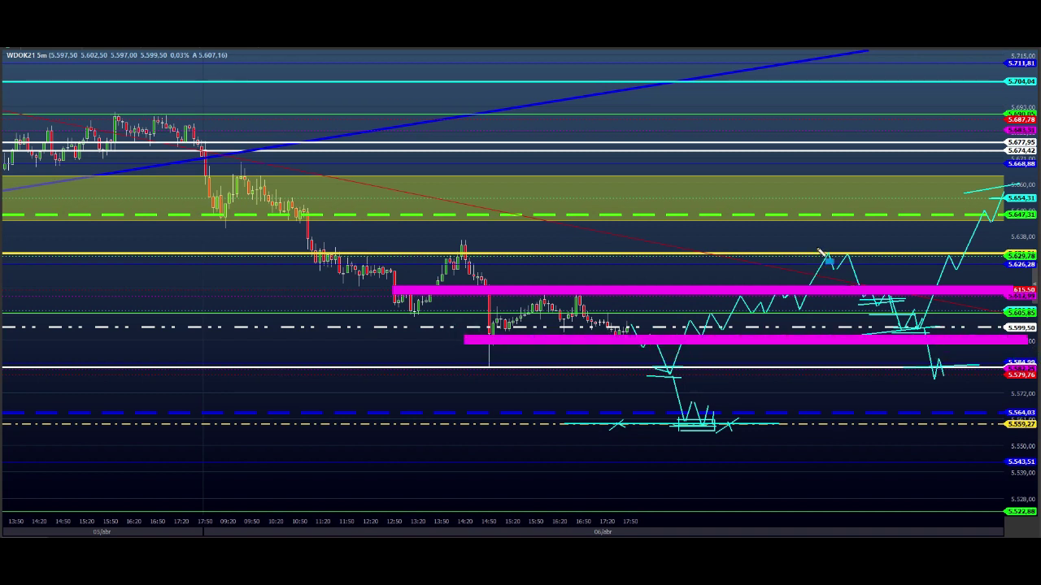
left_click_drag(775, 250, 1018, 262)
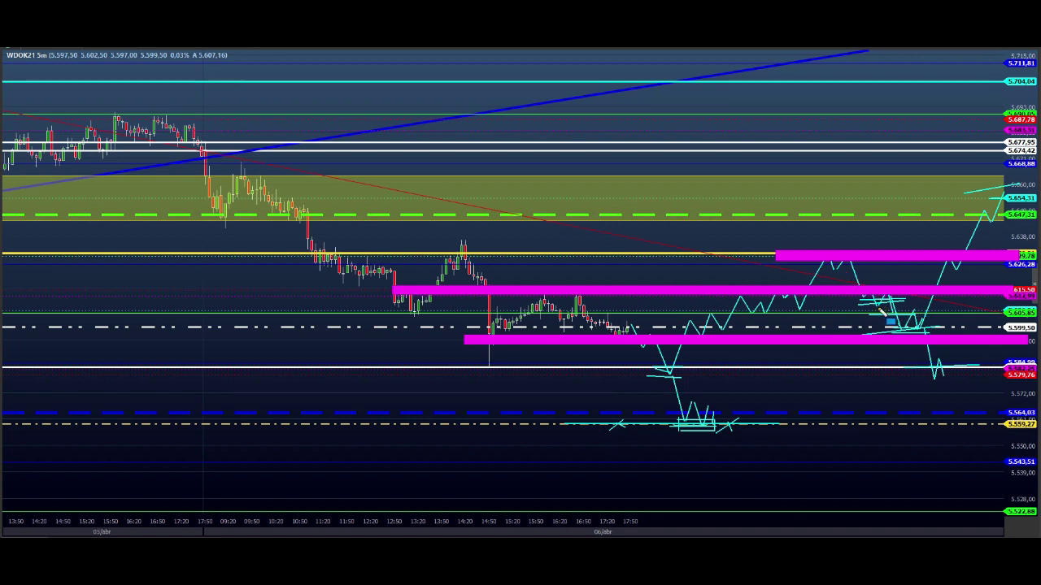
Add magenta marks at 5.605,85, stepping down to 5.522,88, and above the upper path near 5.663 and 5.675.
left_click_drag(909, 317, 935, 313)
mouse_move(946, 370)
left_mouse_down()
mouse_move(945, 410)
mouse_move(966, 414)
mouse_move(961, 442)
mouse_move(971, 443)
mouse_move(964, 481)
mouse_move(981, 499)
mouse_move(968, 516)
left_mouse_up()
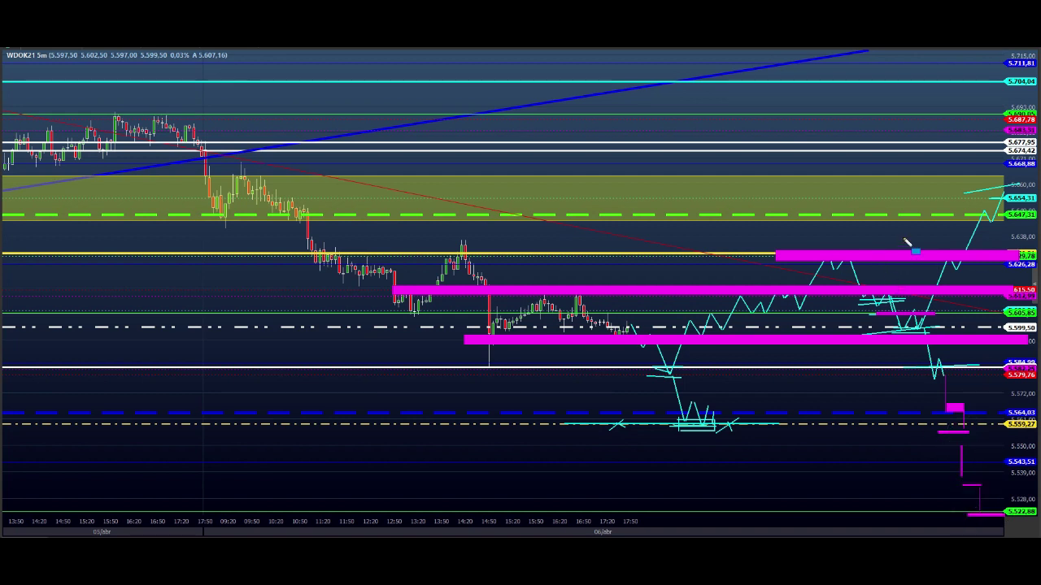
mouse_move(892, 179)
left_mouse_down()
mouse_move(887, 172)
mouse_move(959, 147)
mouse_move(932, 148)
left_mouse_up()
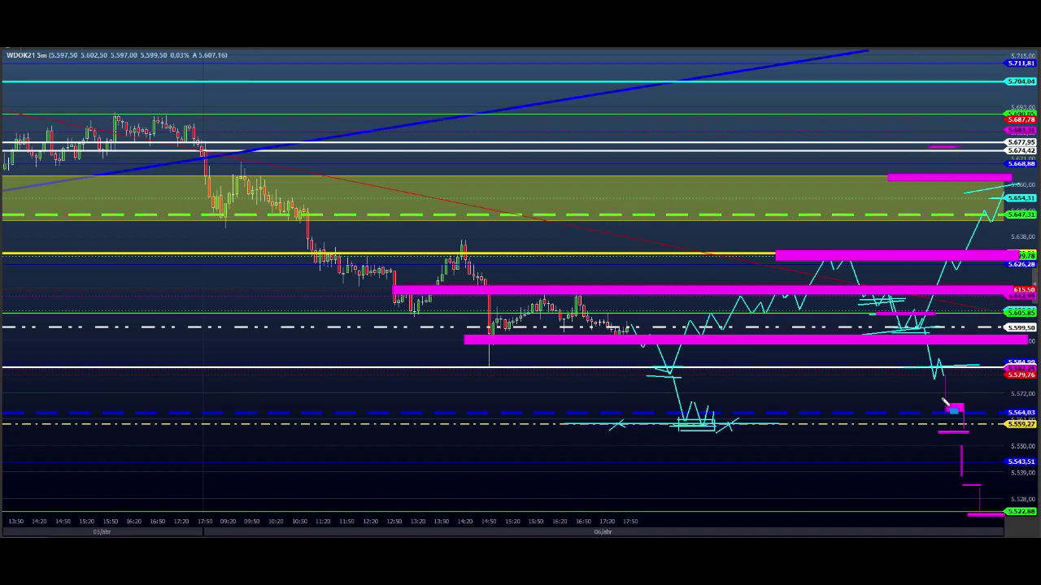
Add short magenta marks around the 5.615,50 band at the path's pullback, and clear all the drawings.
mouse_move(861, 275)
left_mouse_down()
mouse_move(864, 306)
mouse_move(900, 279)
mouse_move(864, 279)
left_mouse_up()
left_click(850, 290)
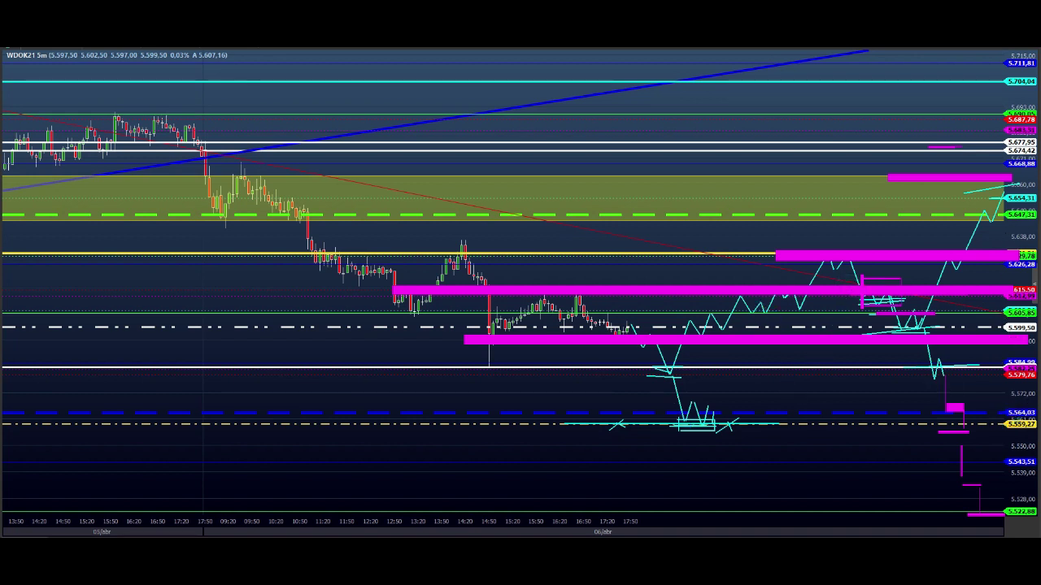
key("Escape")
key("r")
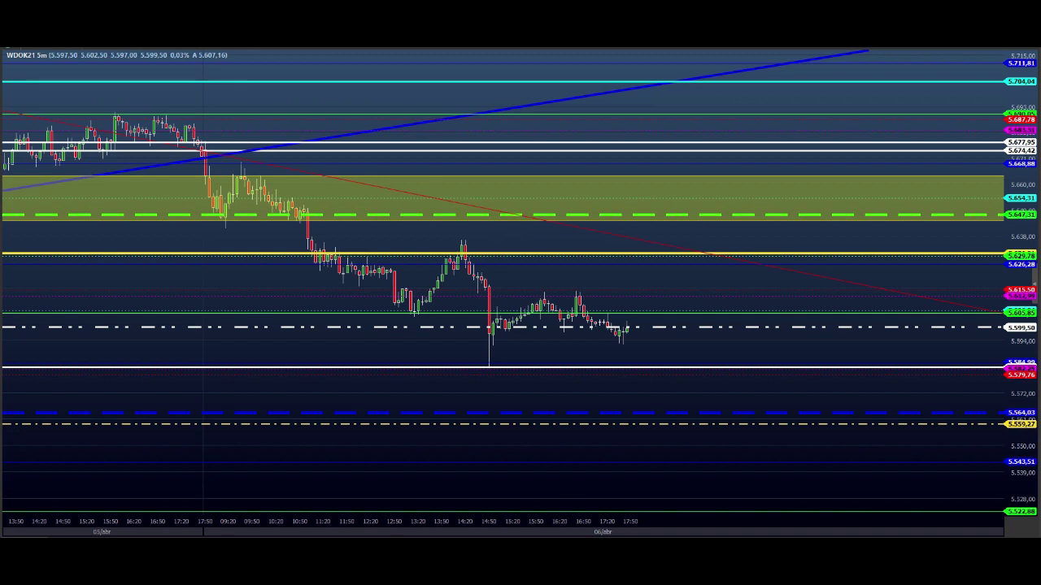
Trace the decline from about 5.671 at 17:20 on 05/04 to the last 06/04 candles with the crosshair.
left_click_drag(177, 156, 231, 163)
key("ctrl+z")
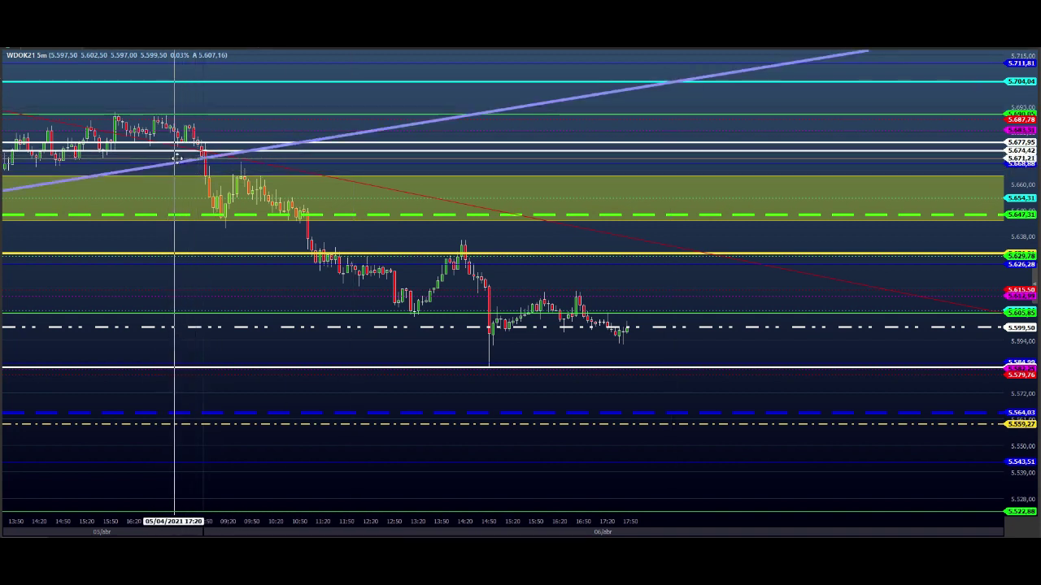
left_click_drag(174, 156, 637, 337)
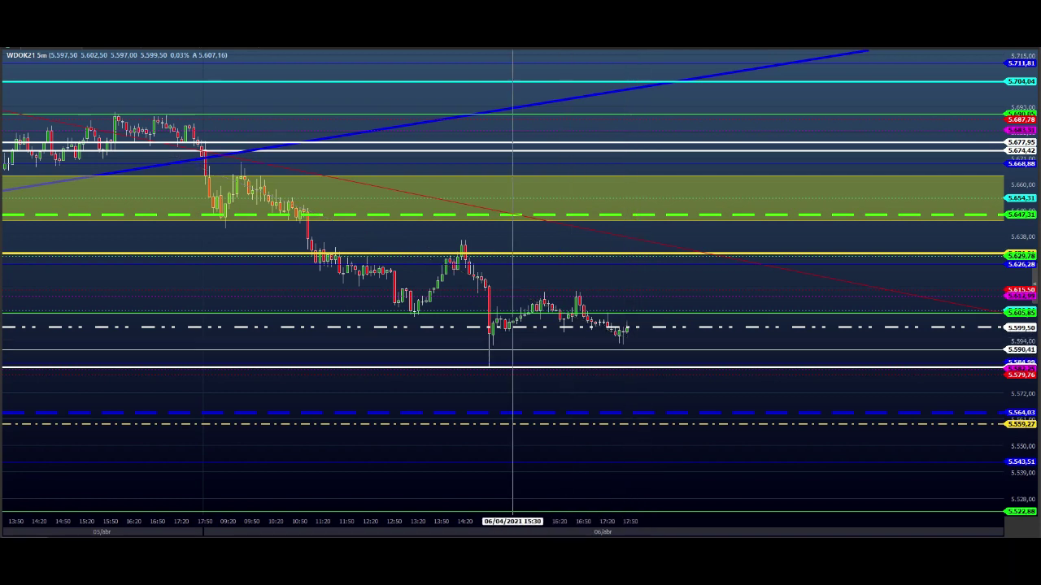